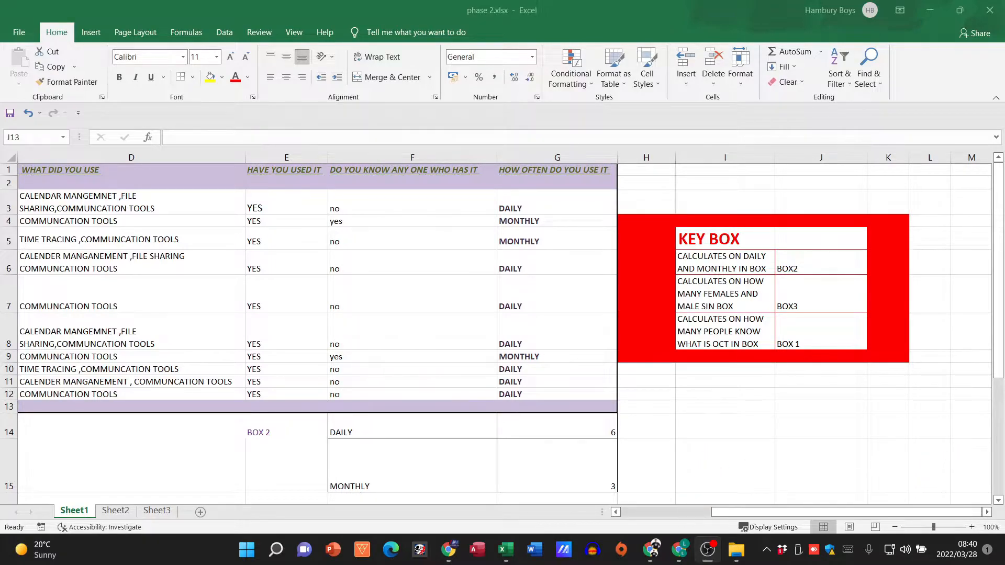
Step: Open questionnaire.docx from the Phase 2 folder and review its questions on online collaboration tools
left_click(736, 550)
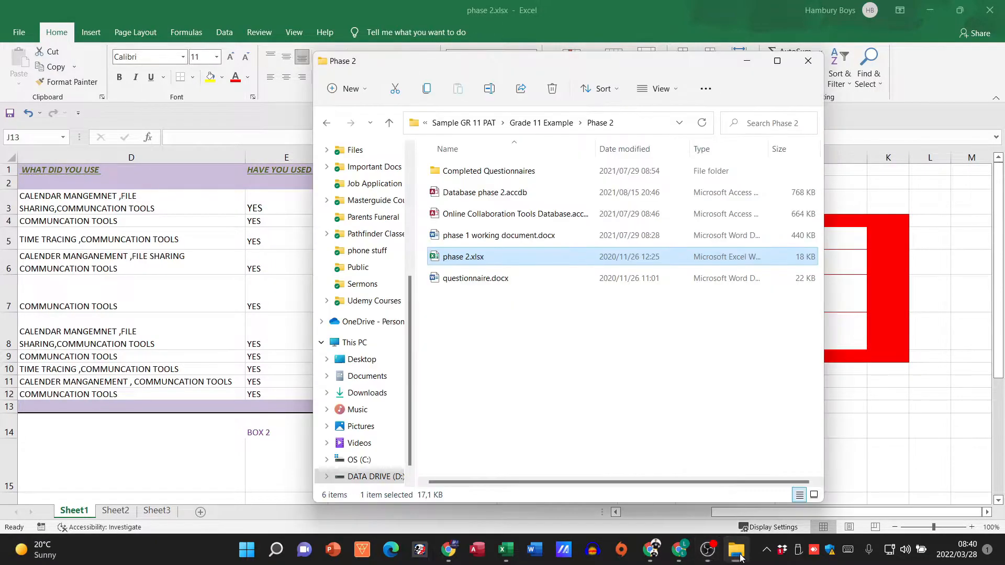
left_click(520, 241)
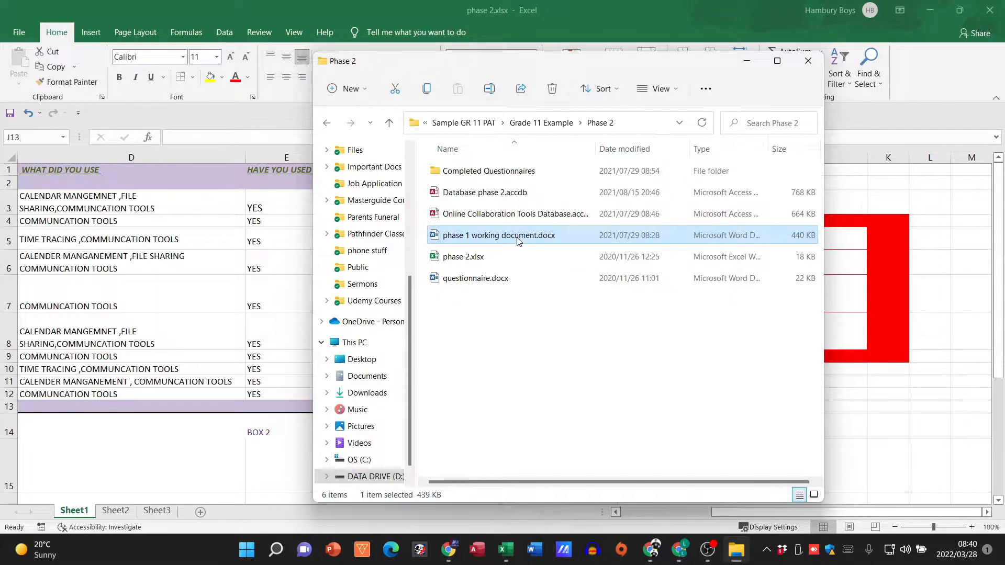
left_click(503, 286)
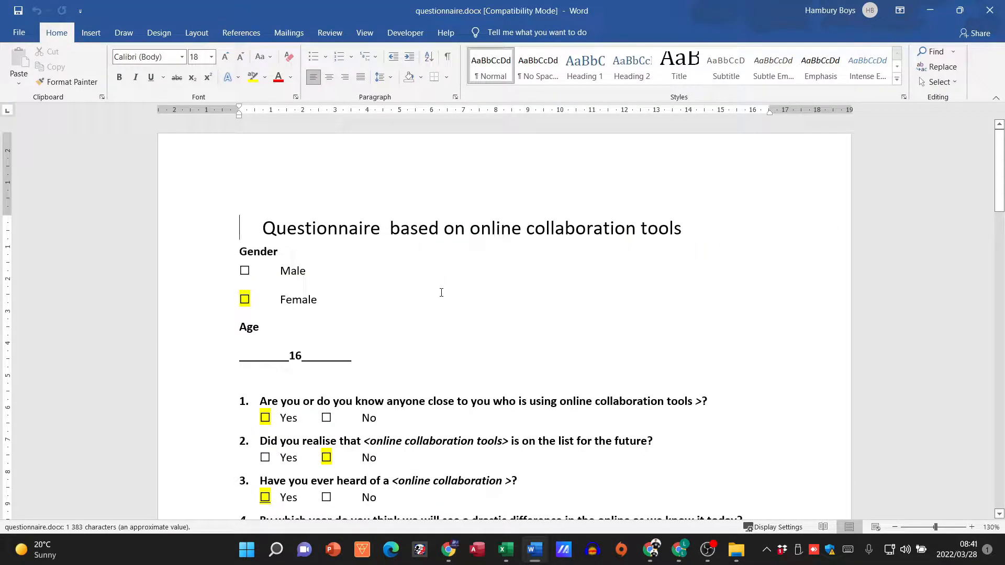
scroll(430, 390, "down", 4)
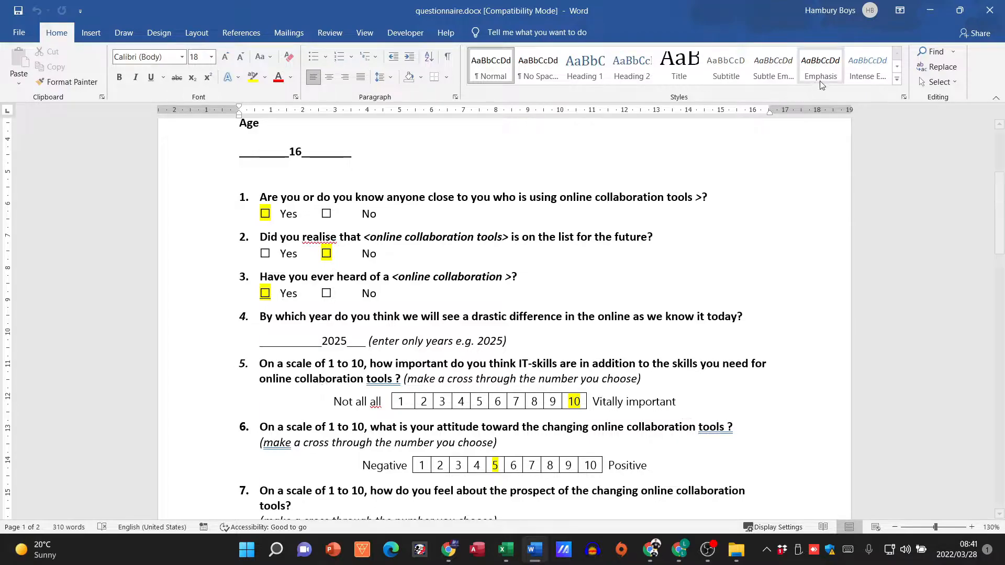
left_click(931, 16)
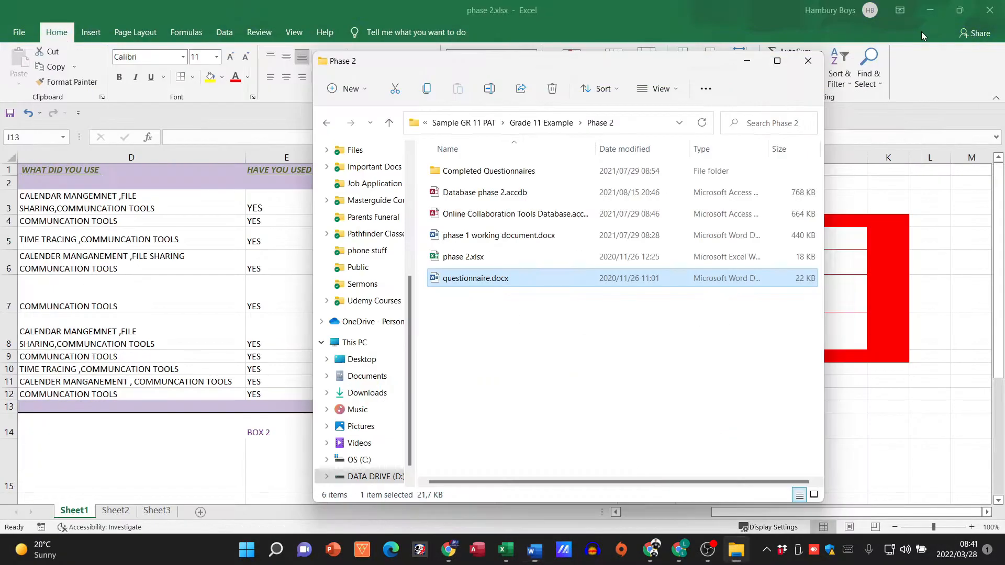
Step: Return to the phase 2 workbook and examine the column headings in D1 through G1 on Sheet1
left_click(170, 484)
left_click(87, 176)
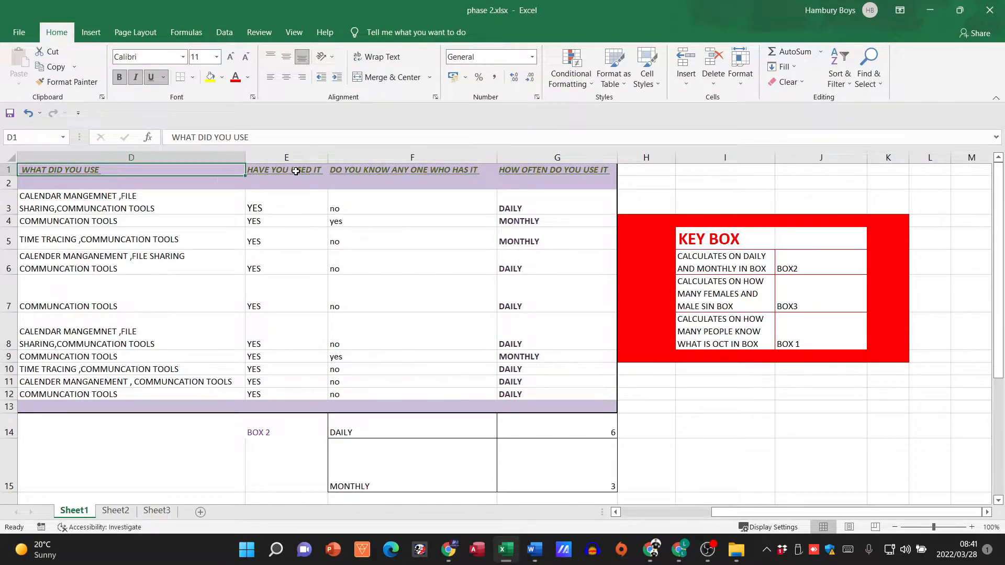
left_click(296, 171)
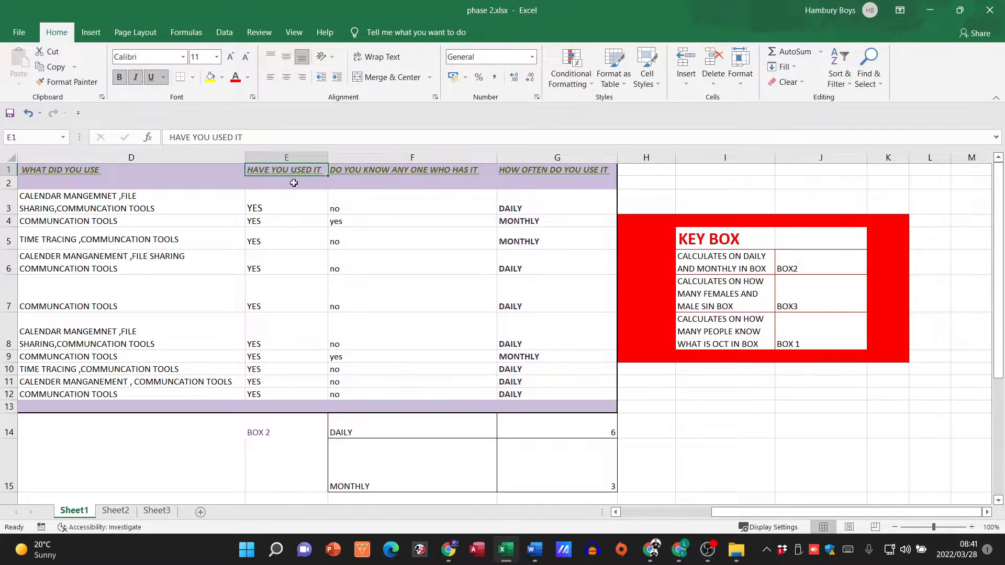
left_click(382, 175)
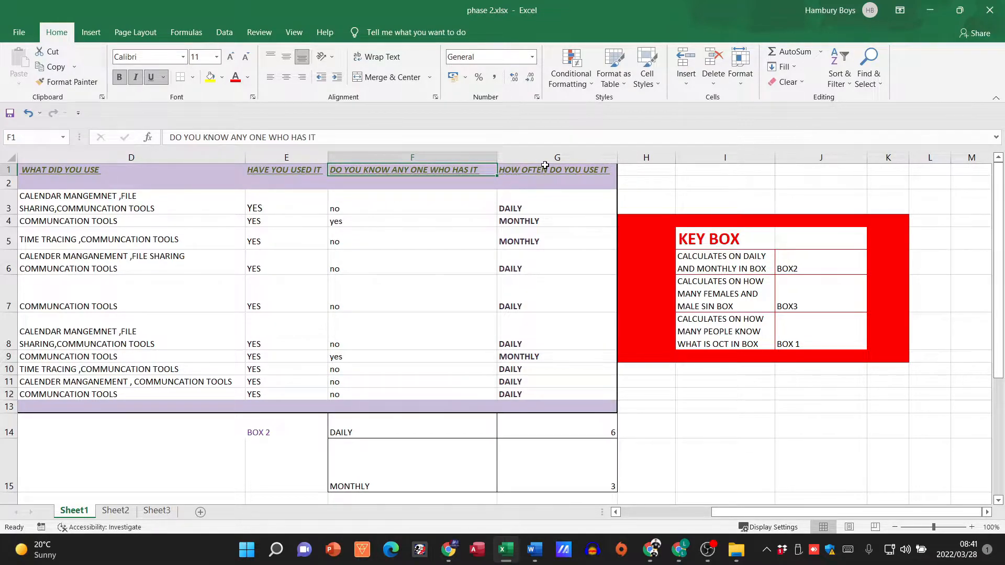
left_click(541, 181)
left_click(546, 170)
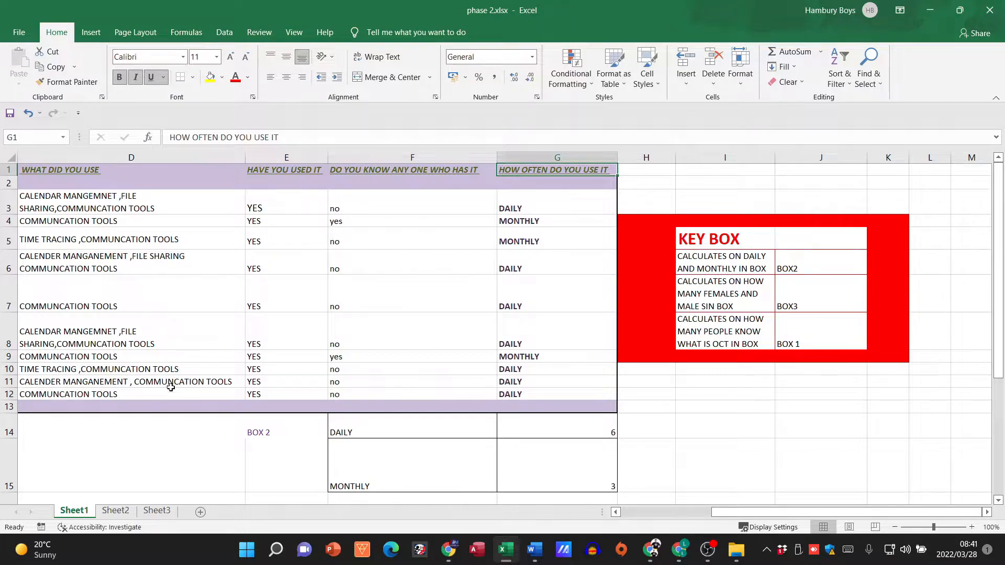
Step: Review the recorded answers in rows 3 to 12 of columns E, F and G
left_click_drag(296, 202, 287, 389)
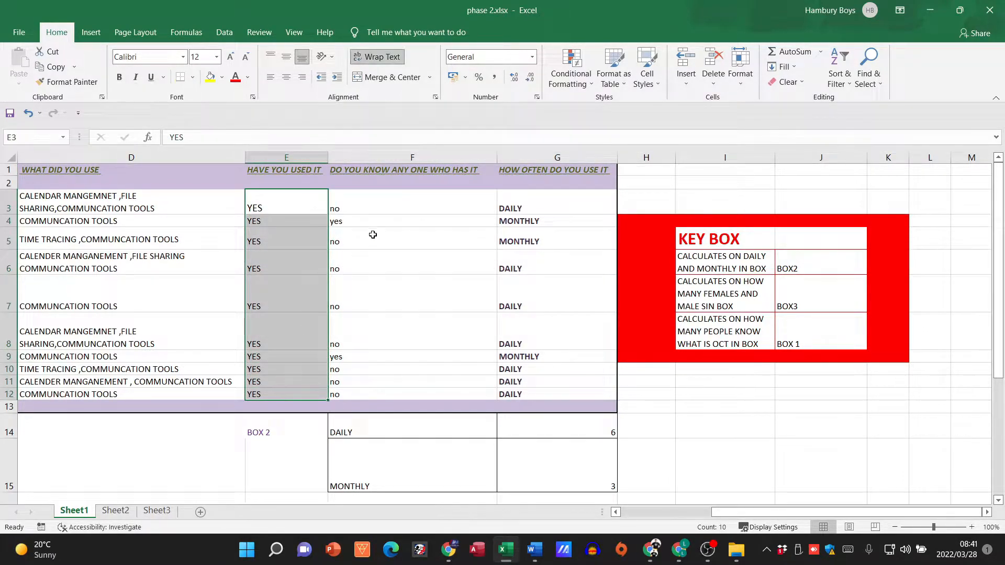
left_click_drag(402, 199, 397, 395)
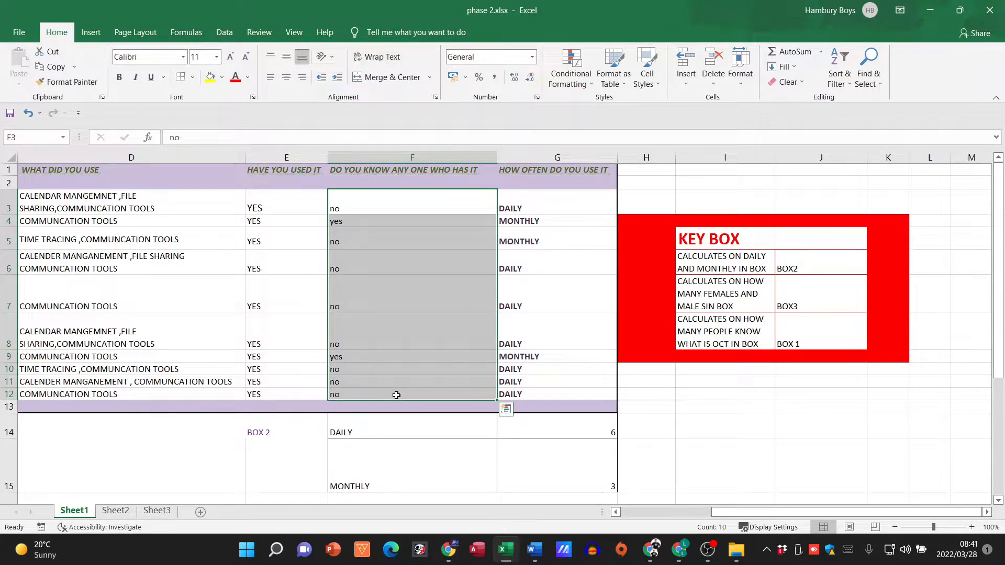
left_click(578, 210)
left_click_drag(579, 218, 580, 388)
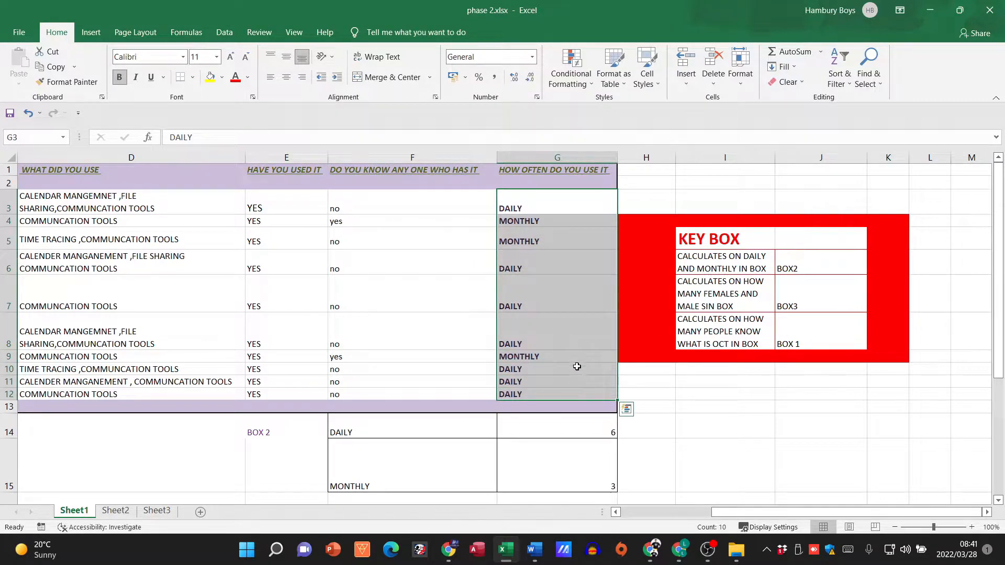
left_click(577, 367)
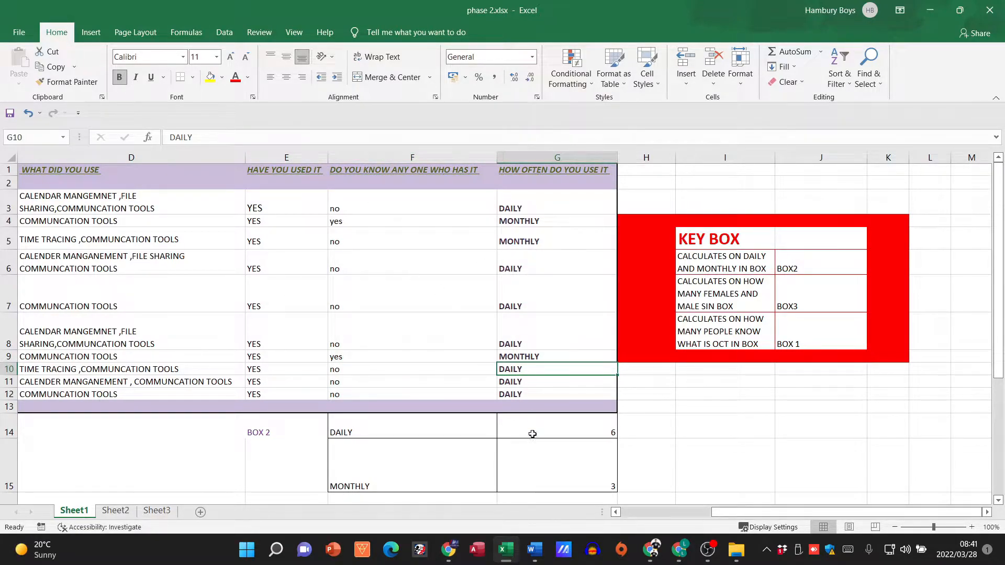
Step: Insert two blank rows above the table's heading row
right_click(8, 169)
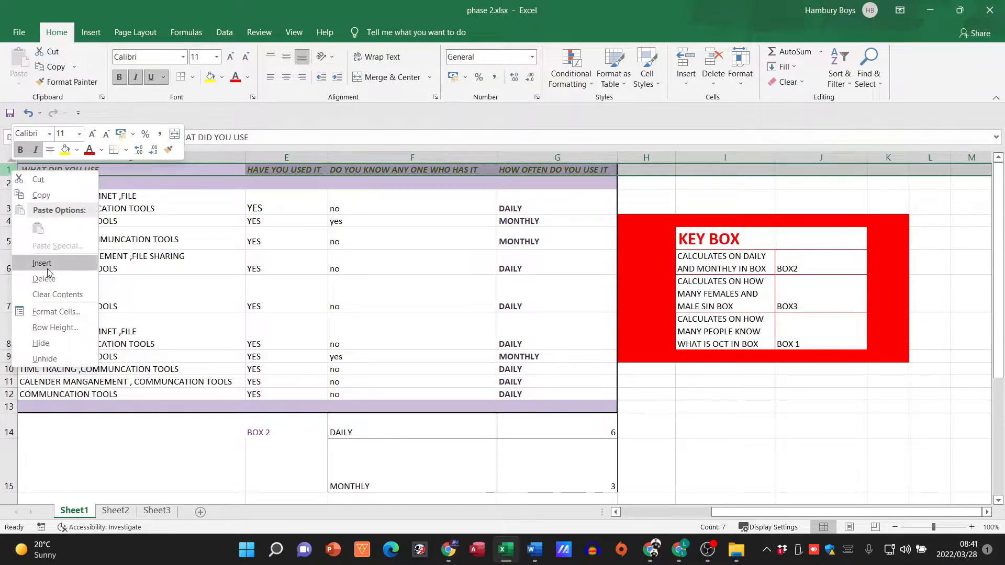
left_click(47, 263)
right_click(12, 171)
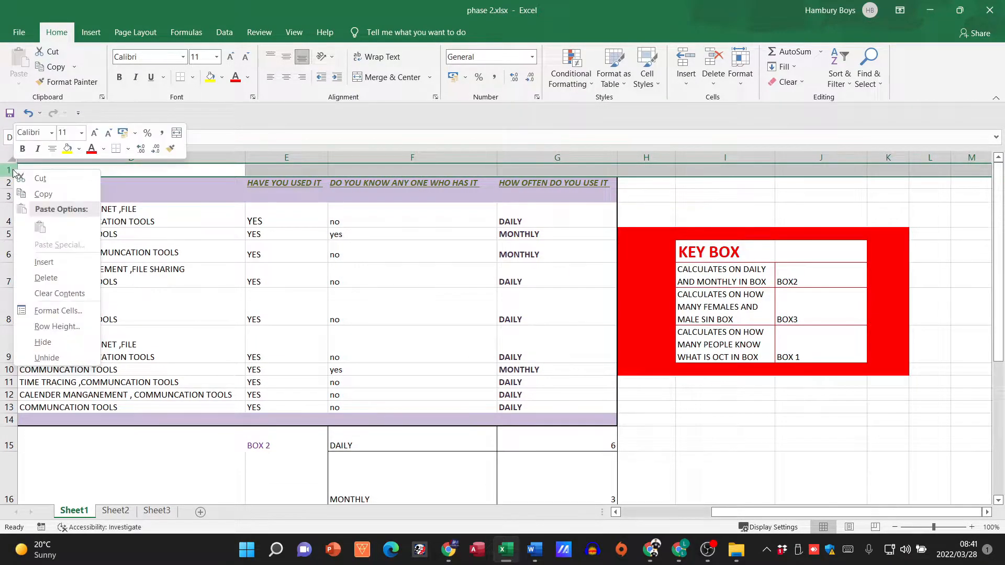
left_click(39, 262)
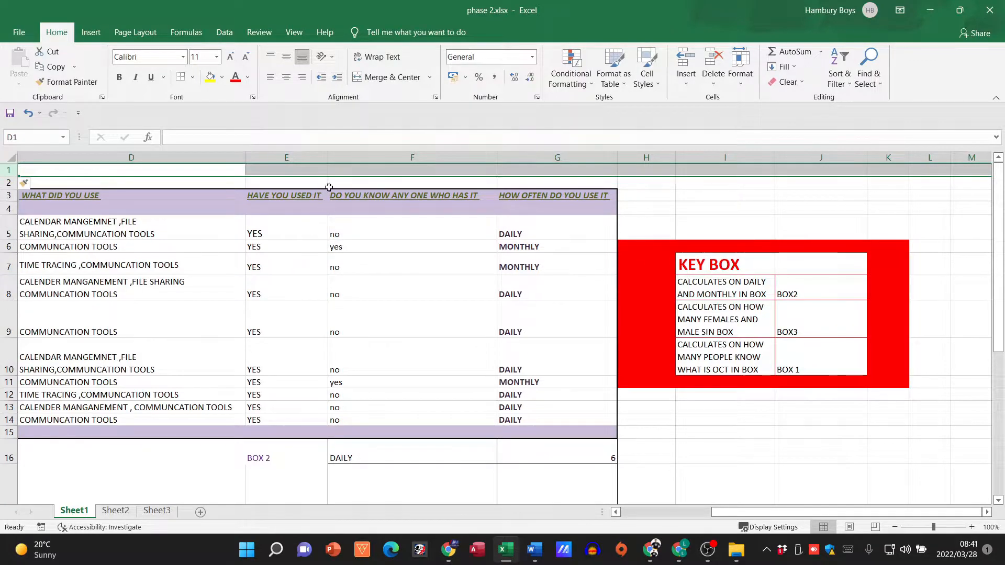
left_click(357, 184)
Step: Merge and center cells D1:G1 and enter the title QUESTIONNAIRE RESULTS
left_click_drag(179, 171, 555, 167)
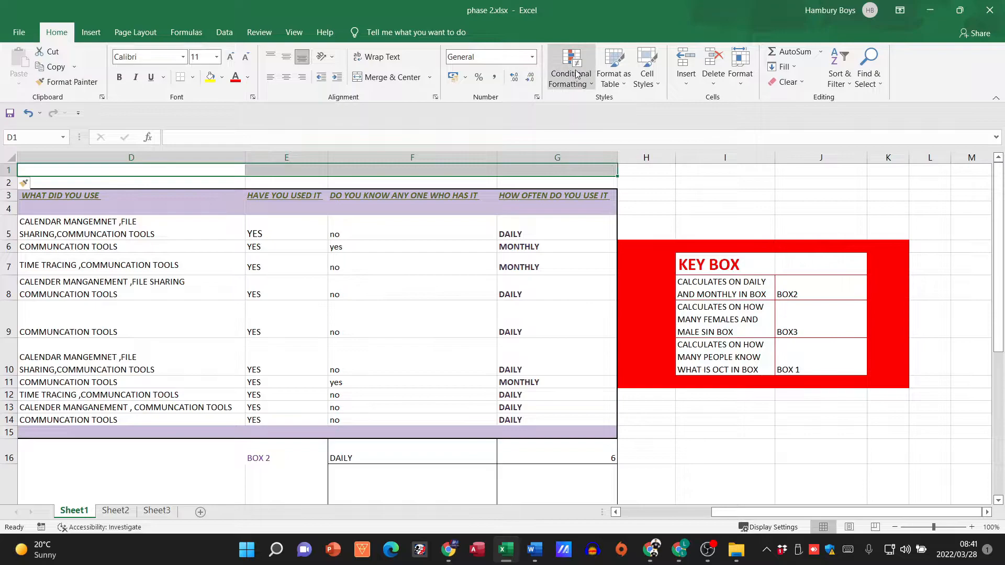
left_click(413, 83)
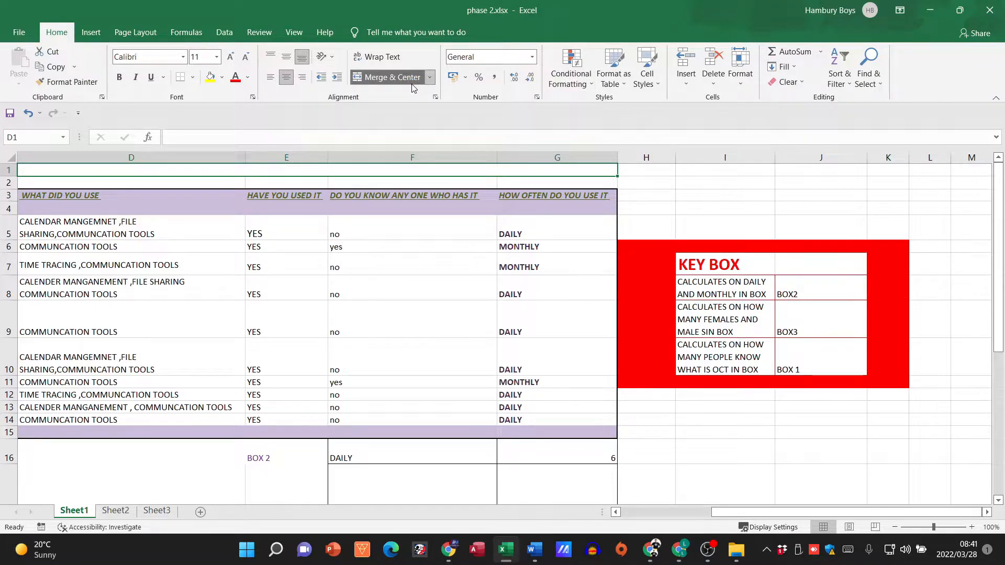
type("QUEST")
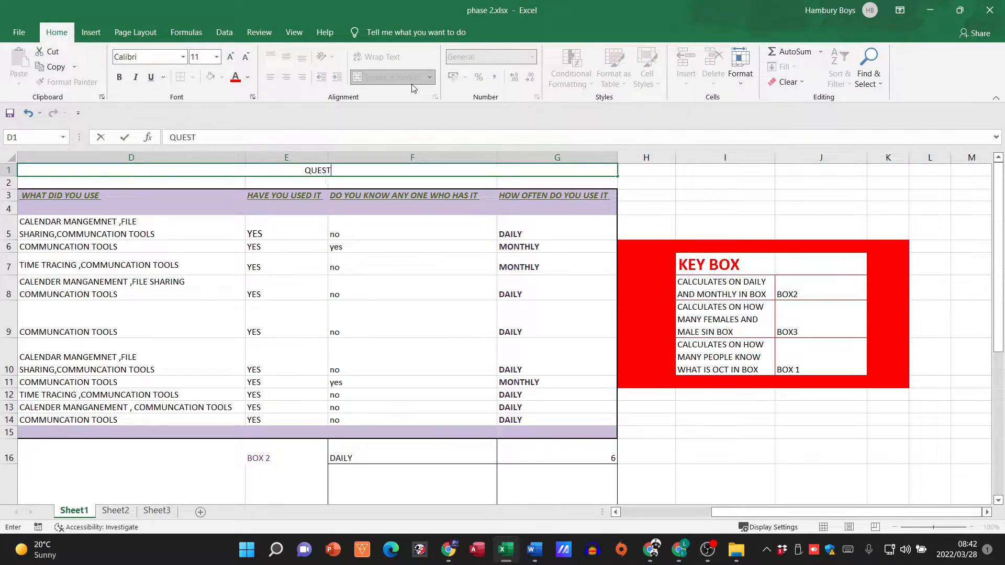
type("IONNAIRE ")
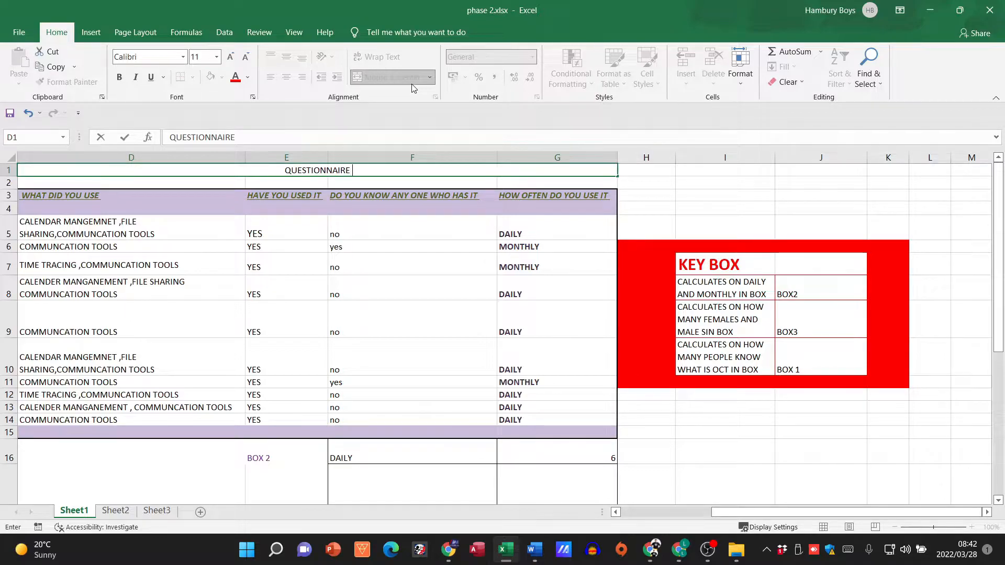
type("RESULT S")
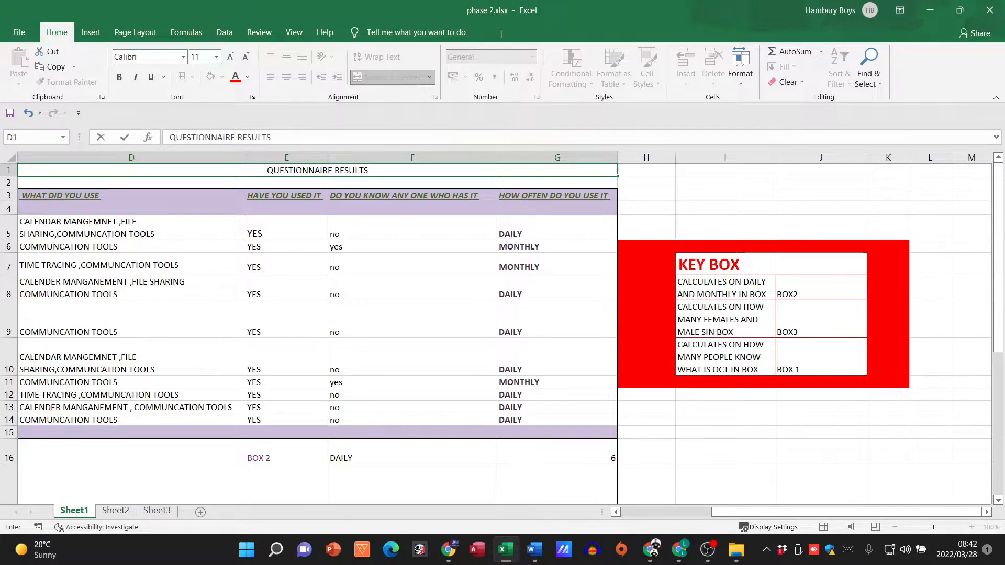
left_click(674, 183)
Step: Make the QUESTIONNAIRE RESULTS title bold and set its font size to 36
left_click(471, 174)
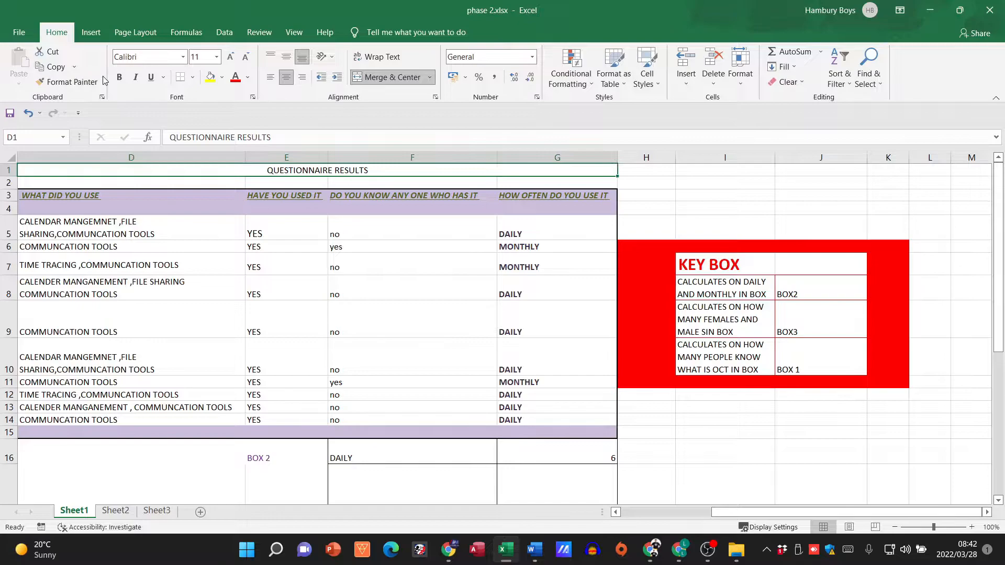
left_click(119, 77)
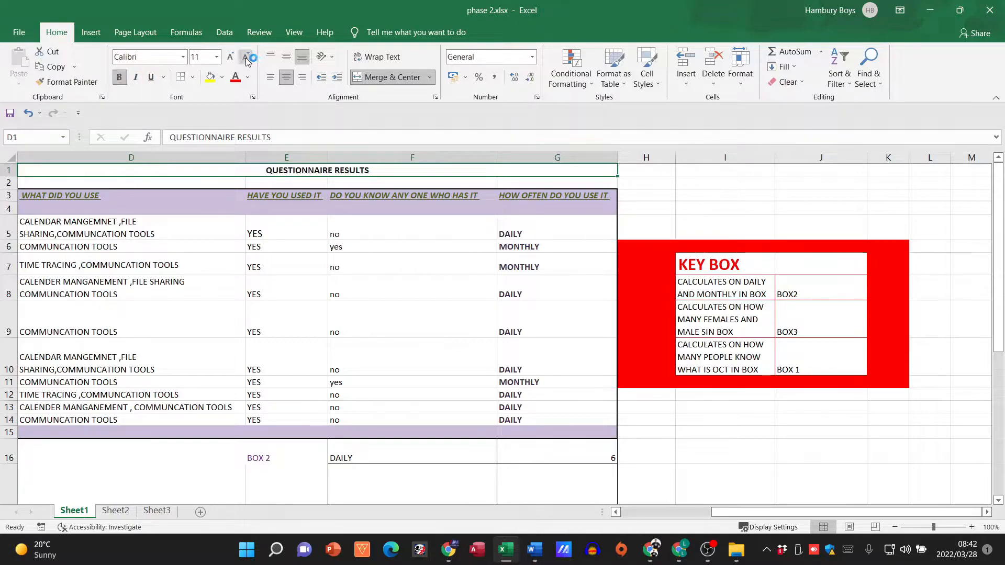
left_click(230, 57)
left_click(231, 57)
left_click(230, 56)
left_click(231, 56)
left_click(231, 56)
left_click(231, 57)
left_click(231, 57)
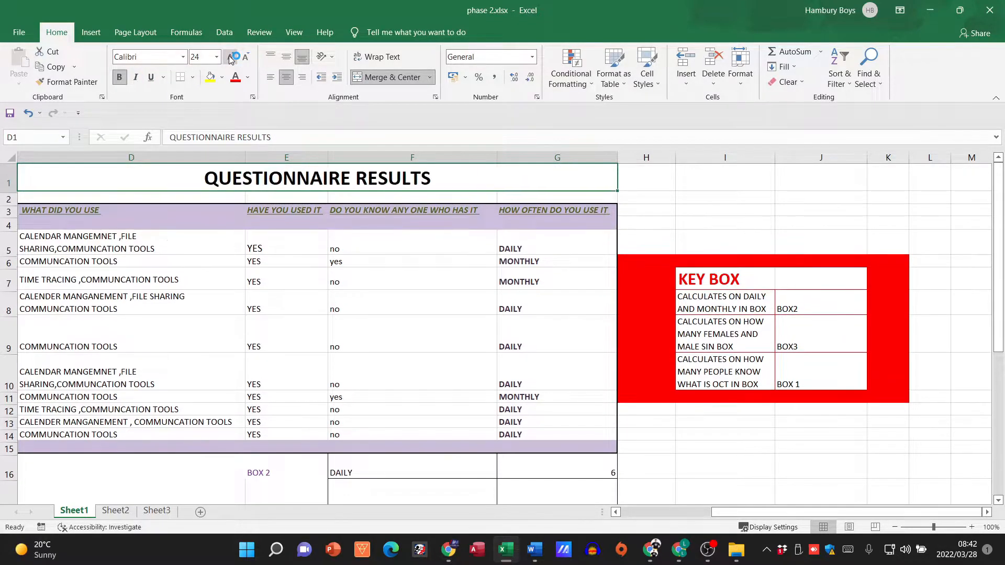
left_click(230, 57)
left_click(230, 57)
left_click(230, 57)
left_click(246, 57)
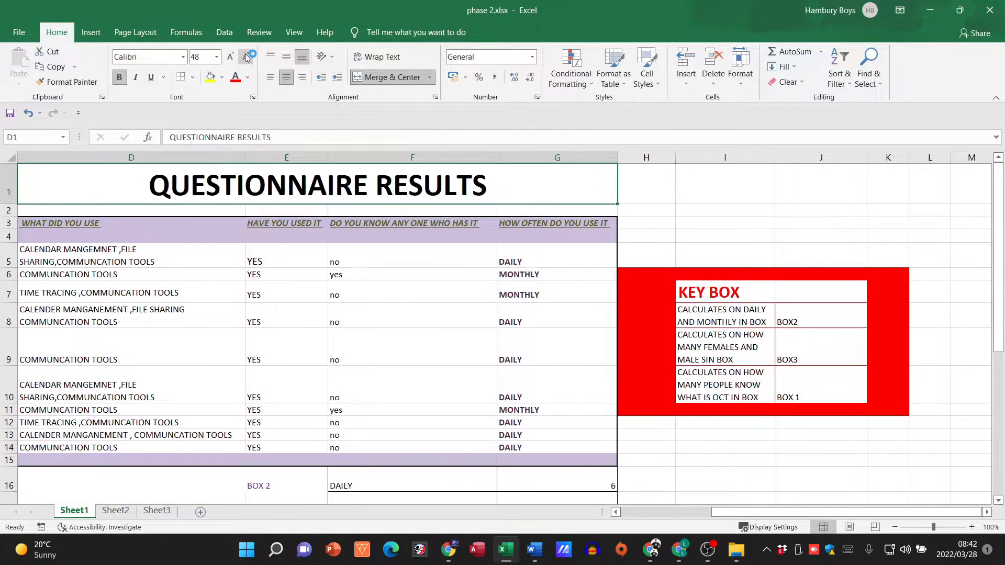
Step: Fill the title cell with yellow and change the title's font to Aharoni
left_click(211, 78)
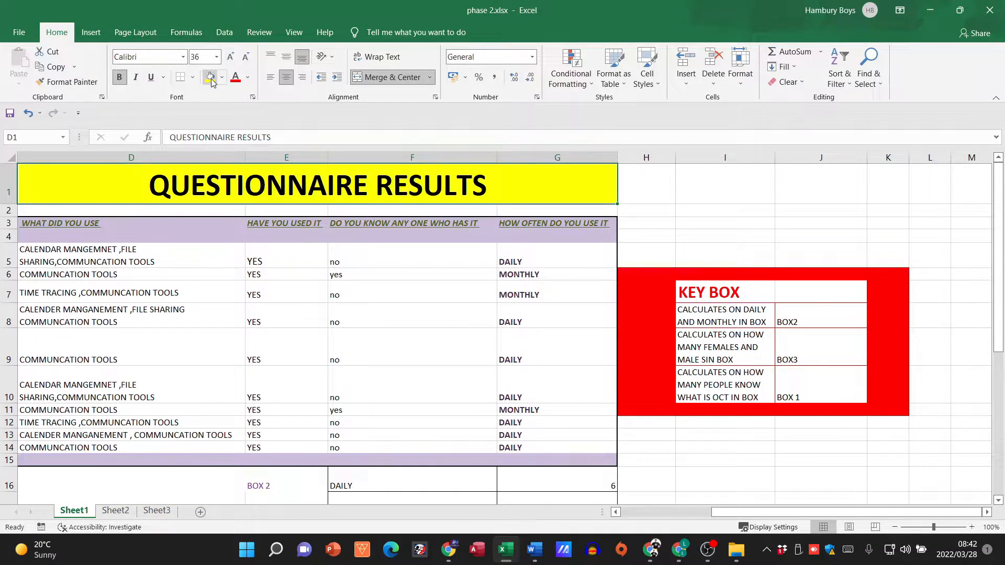
left_click(182, 57)
left_click(157, 181)
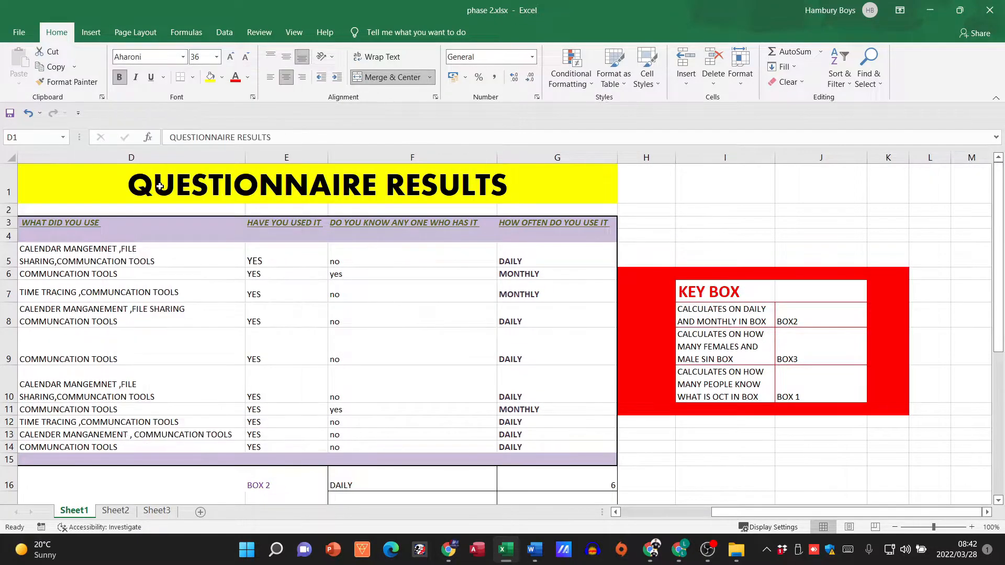
Step: Apply thick outside borders to the merged title cell
left_click(193, 77)
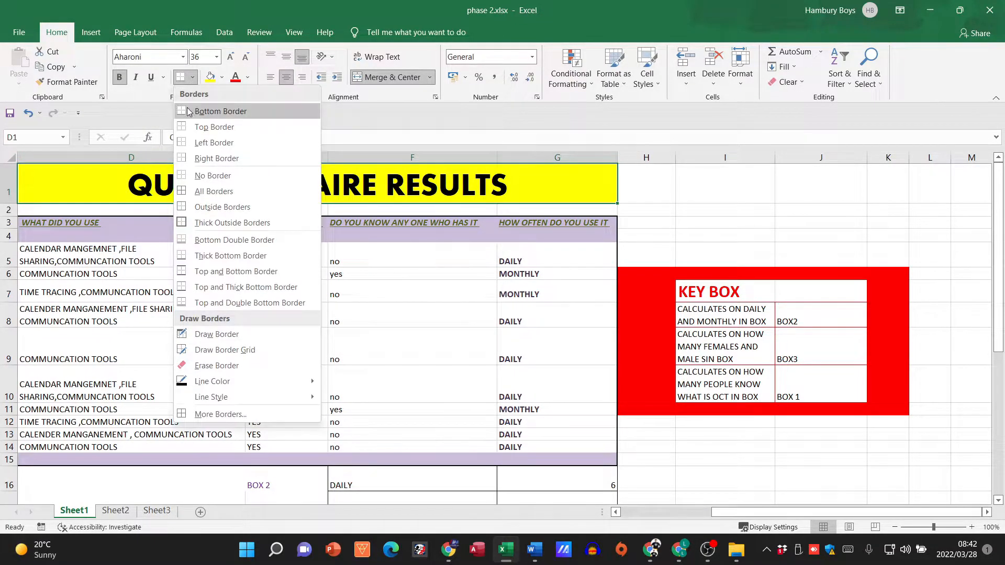
left_click(191, 223)
left_click(690, 209)
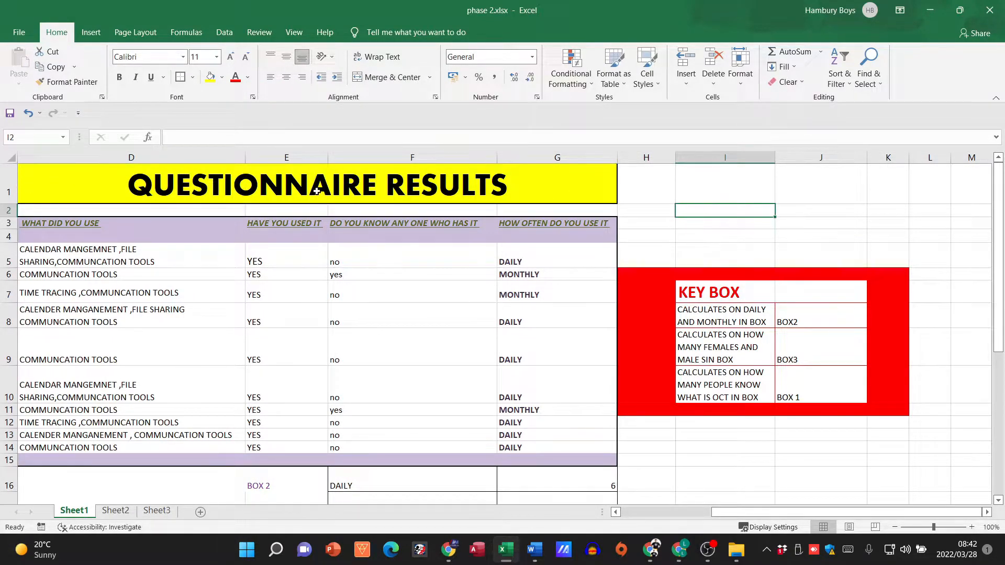
left_click(340, 187)
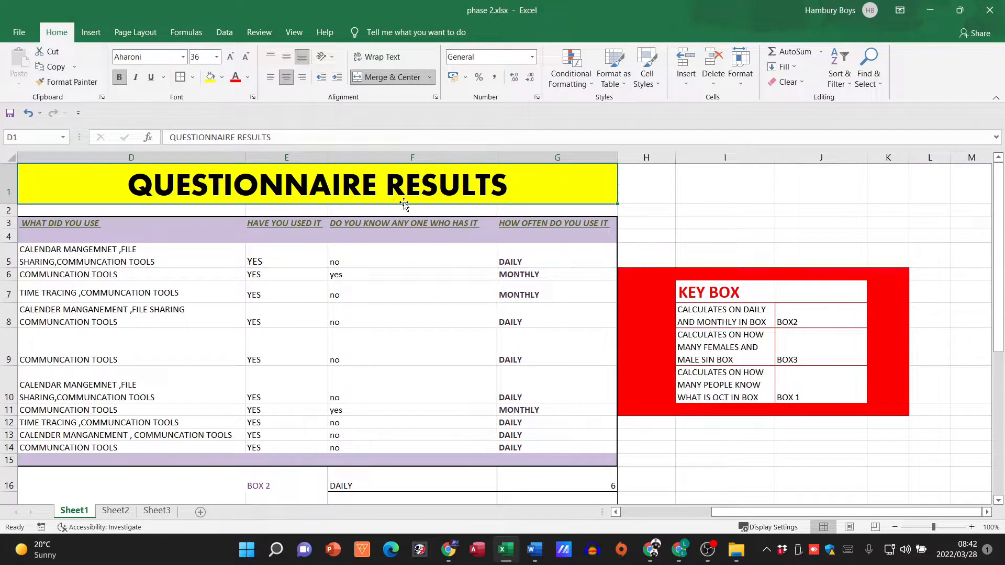
left_click(717, 209)
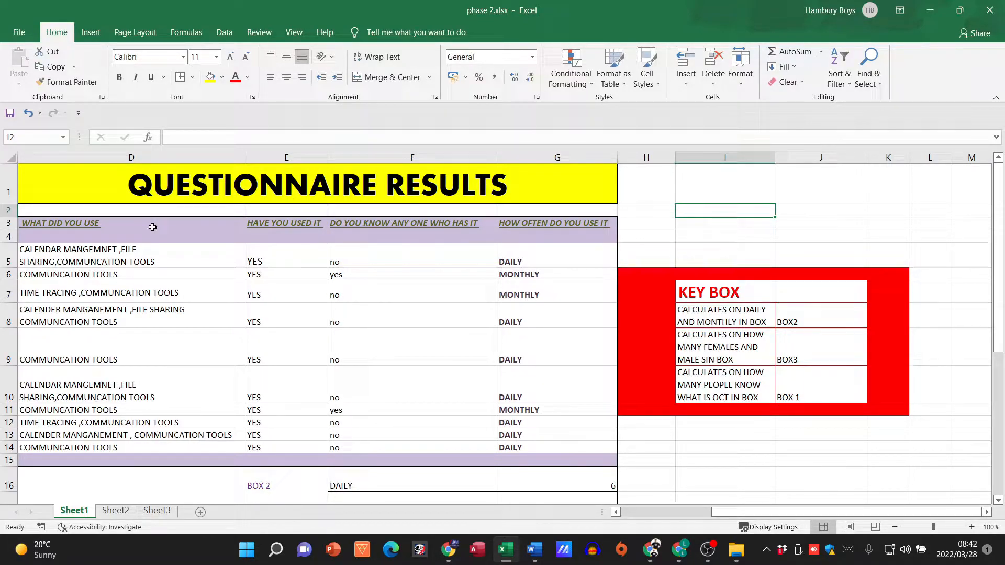
Step: Insert two blank columns before the WHAT DID YOU USE column and select cell D3
right_click(57, 155)
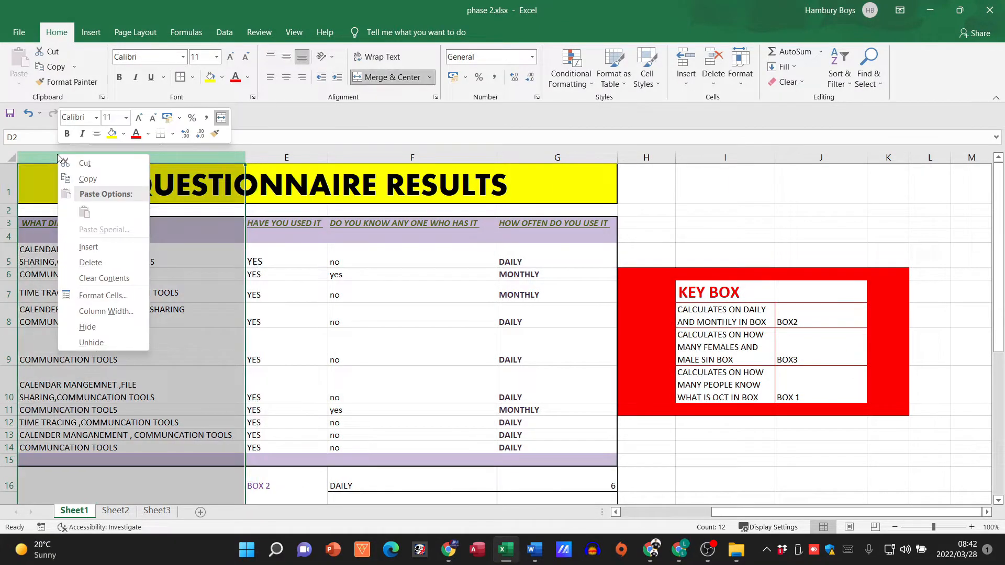
left_click(81, 247)
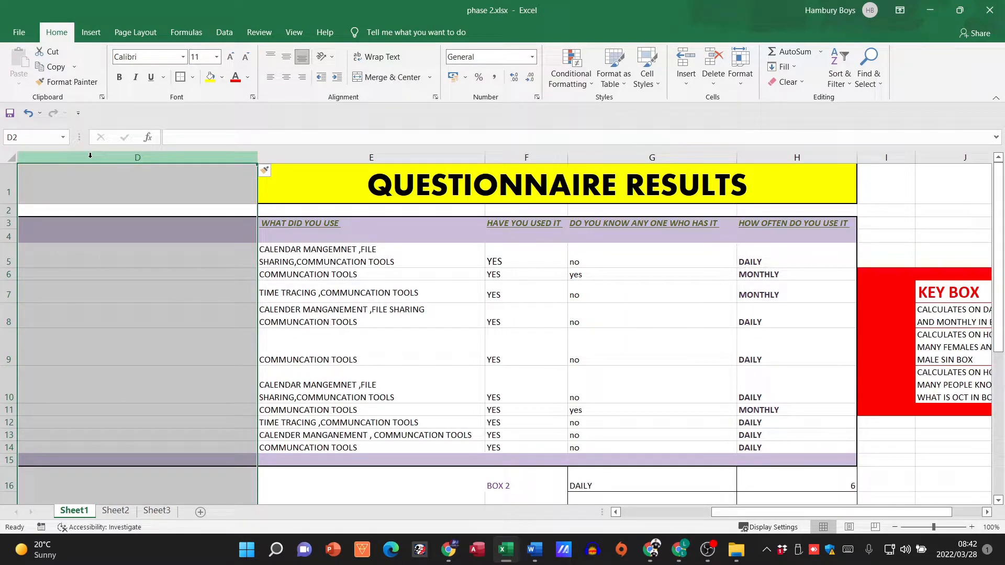
right_click(90, 159)
left_click(124, 259)
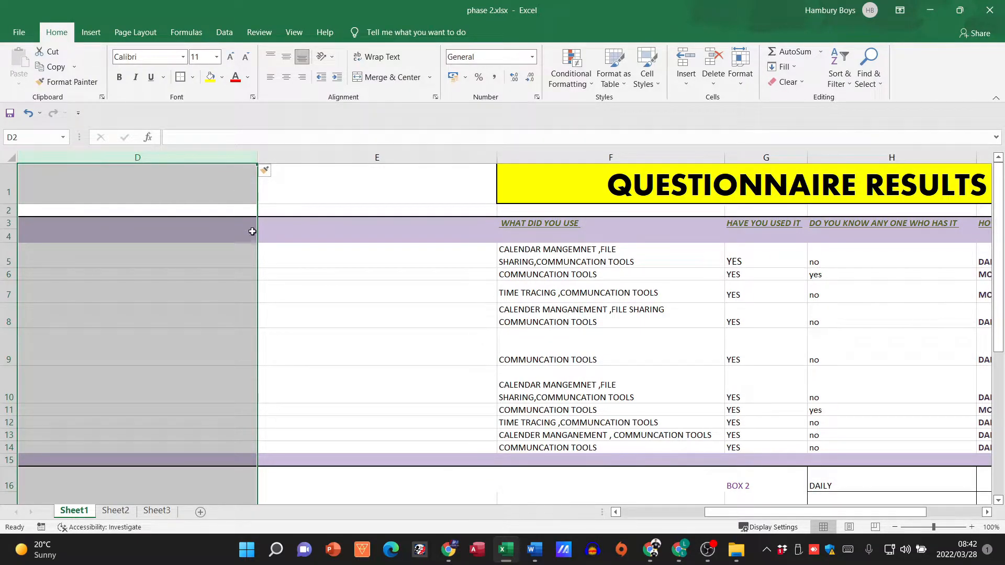
left_click(252, 232)
left_click(245, 224)
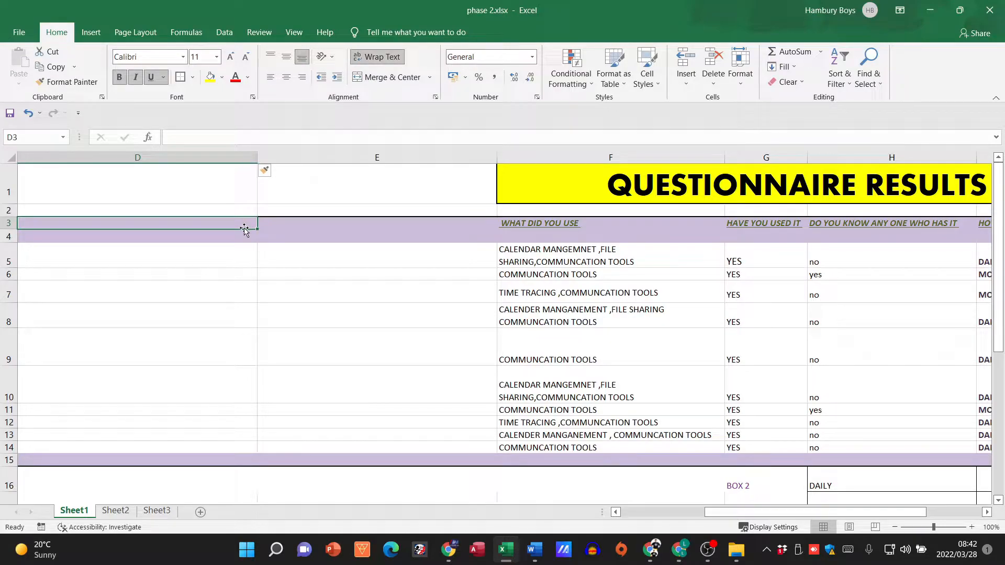
Step: Enter the column headings NAME AND SURNAME in D3 and AGE in E3
type("NAME AND SURNAME")
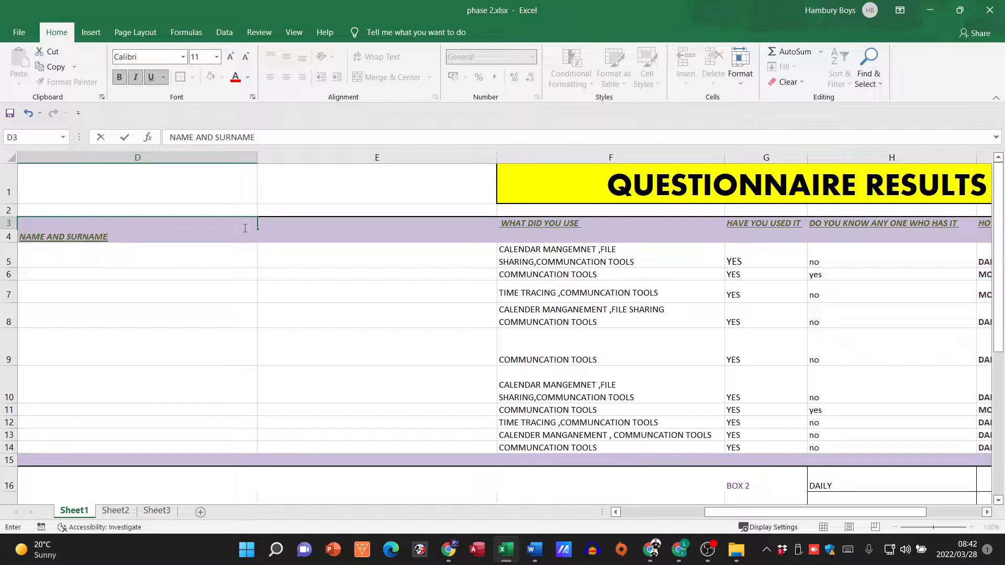
left_click(309, 226)
type("AGE")
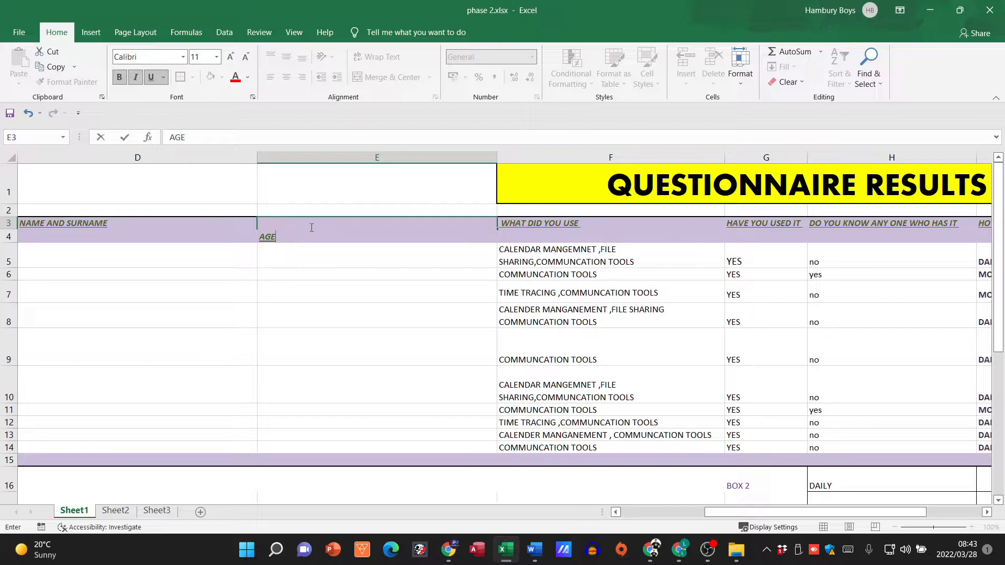
Step: Insert a column between NAME AND SURNAME and AGE and enter the heading GENDER in E3
left_click(313, 157)
right_click(314, 157)
left_click(342, 246)
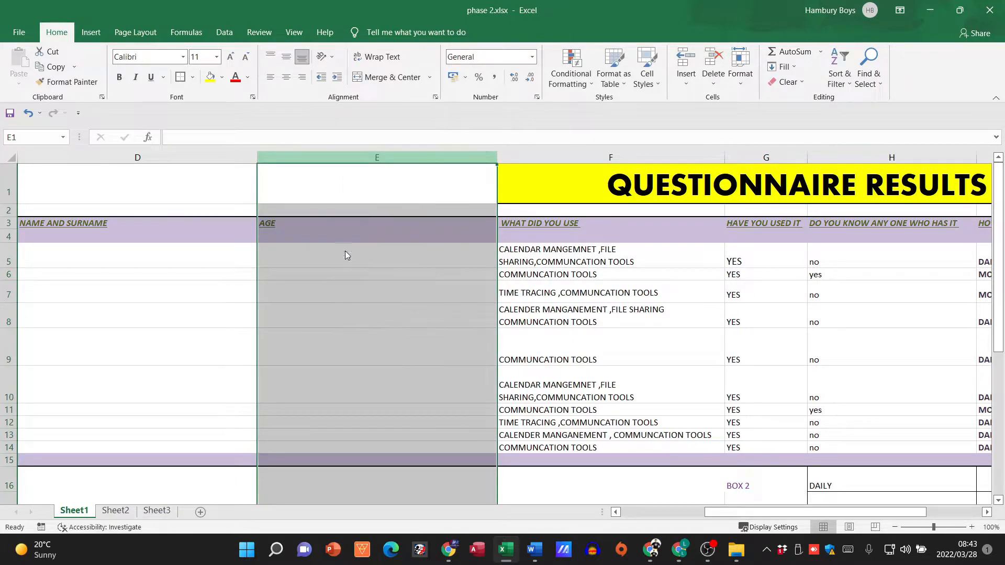
type("GENDER")
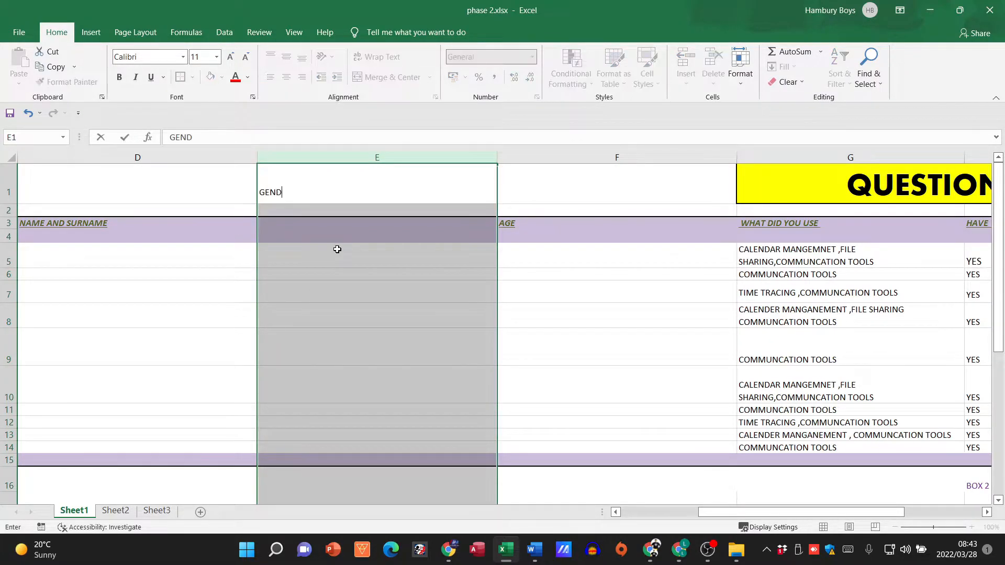
key("BackSpace")
key("BackSpace")
key("BackSpace")
key("BackSpace")
key("BackSpace")
left_click(347, 246)
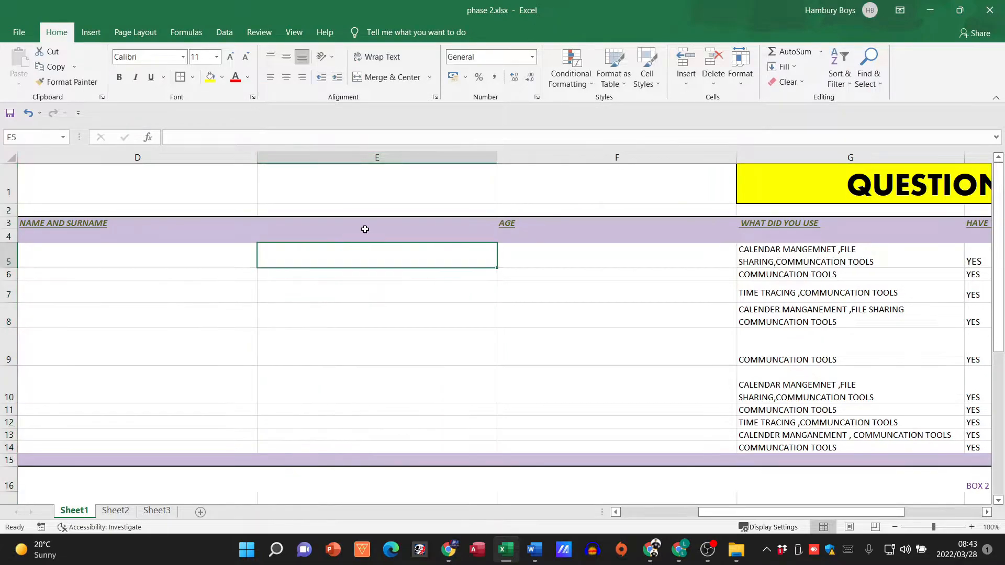
left_click(367, 225)
type("GENDER")
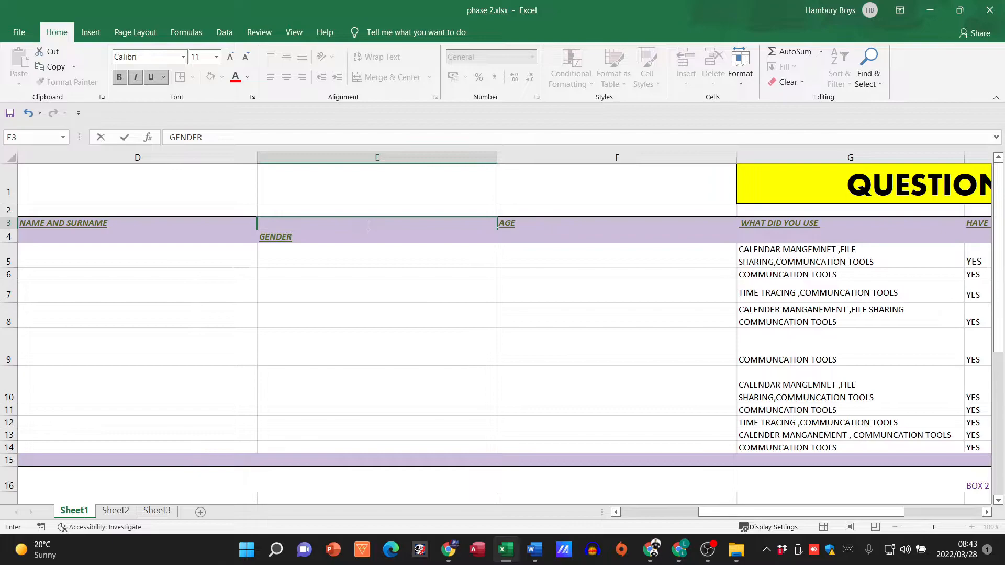
left_click(338, 295)
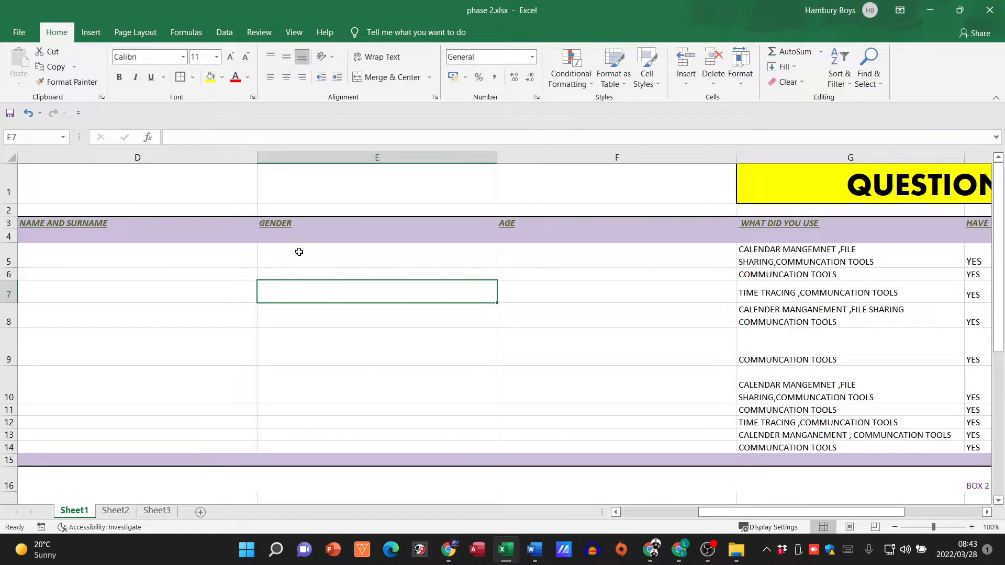
Step: AutoFit the widths of the NAME AND SURNAME, GENDER and AGE columns to their headings
double_click(258, 158)
double_click(354, 158)
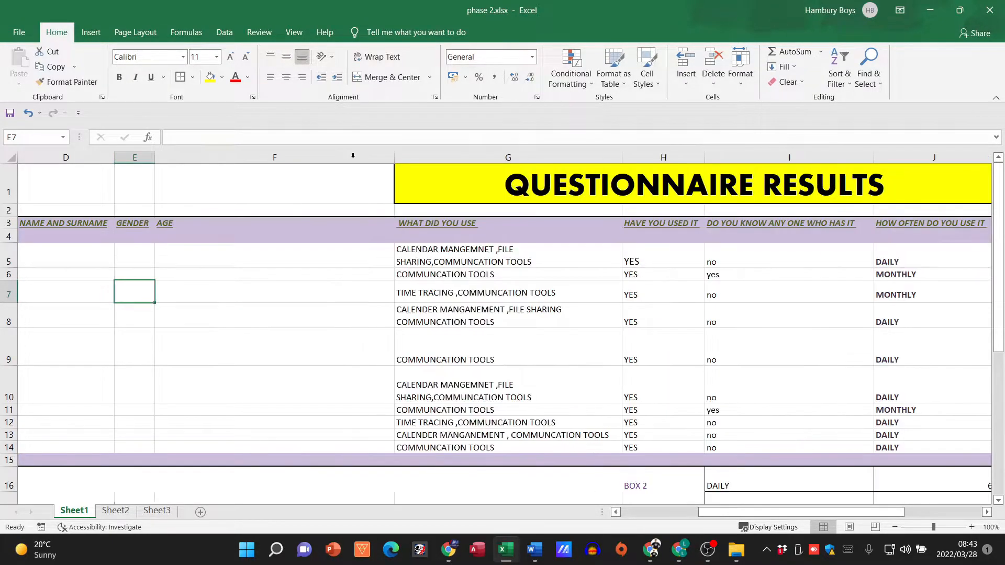
double_click(395, 157)
Step: Extend the QUESTIONNAIRE RESULTS title by merging and centring it across D1:J1, and reapply its outside border
left_click_drag(253, 185, 78, 186)
left_click(395, 78)
left_click(395, 79)
left_click(808, 202)
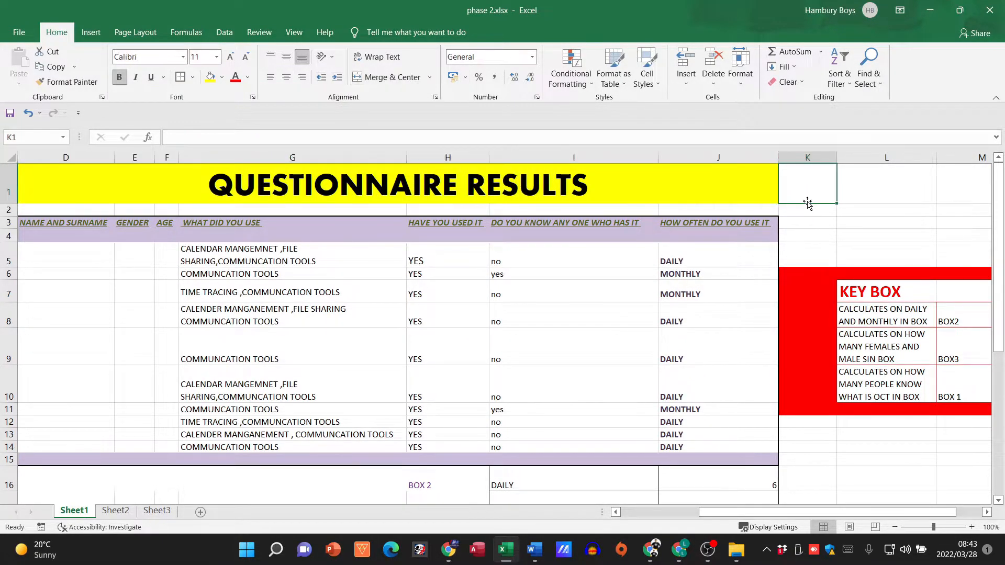
left_click(153, 180)
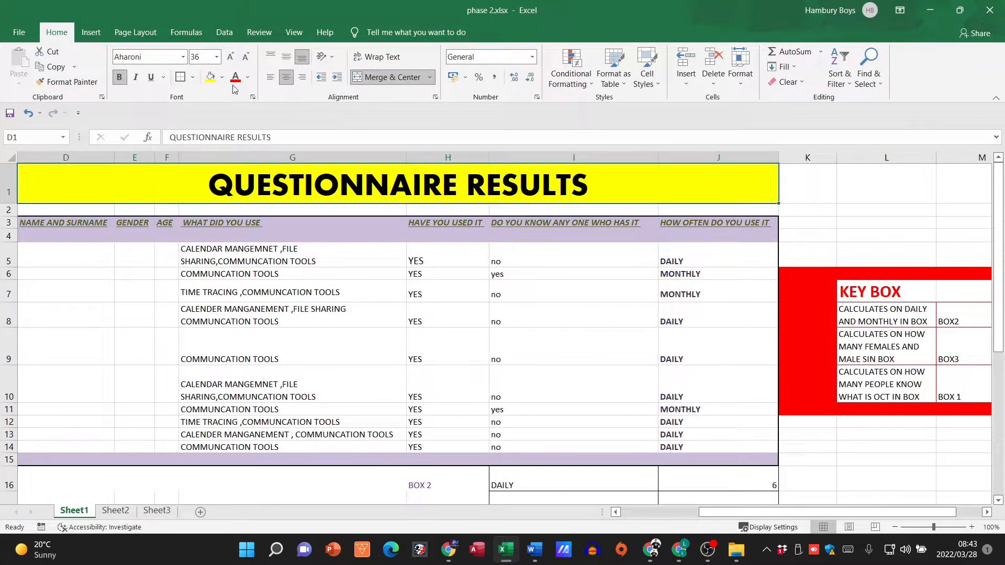
left_click(185, 78)
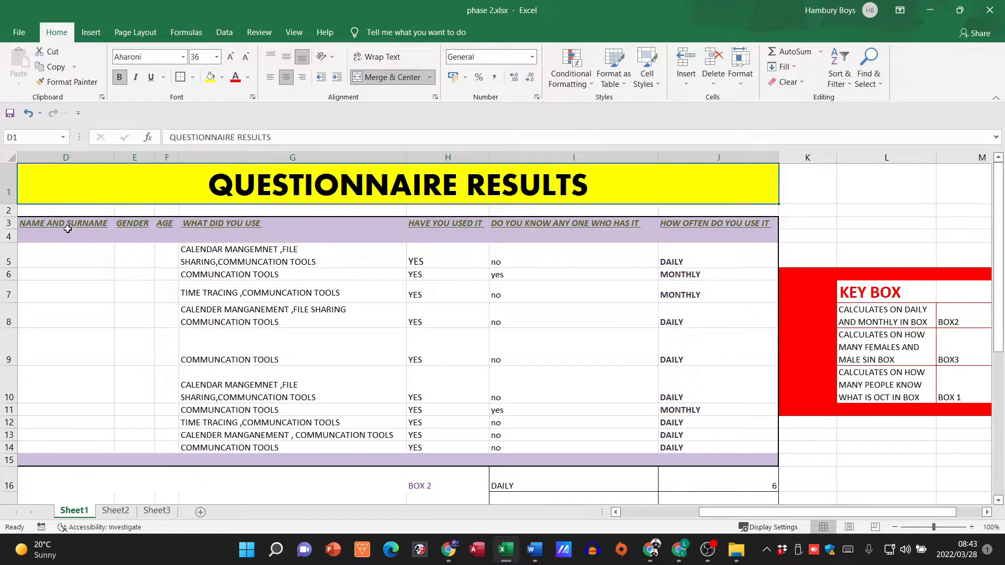
Step: Merge, centre and middle-align the HOW OFTEN DO YOU USE IT heading over rows 3 and 4, and copy its format to the headings in D3:I4
left_click_drag(62, 224, 686, 236)
left_click(688, 237)
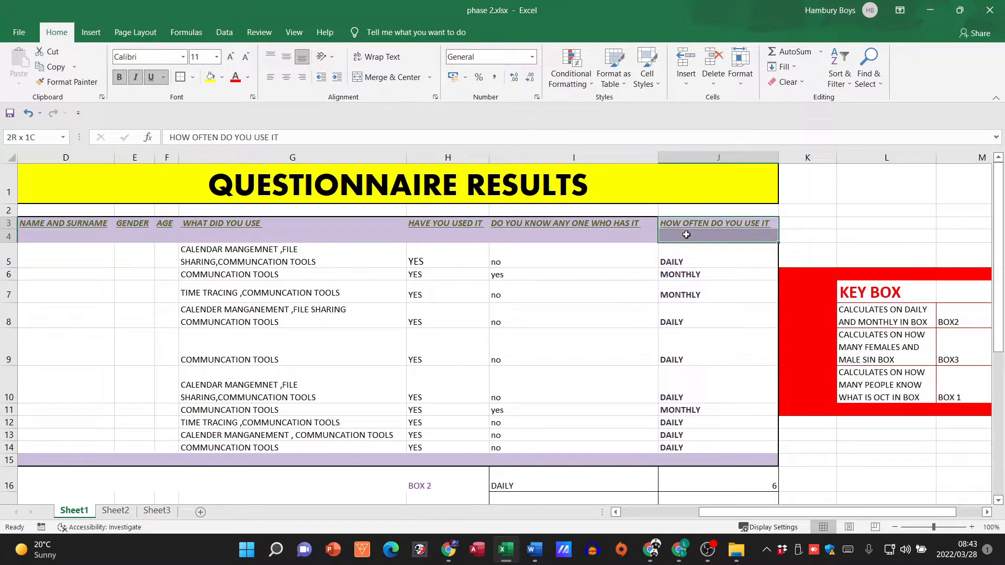
left_click(390, 77)
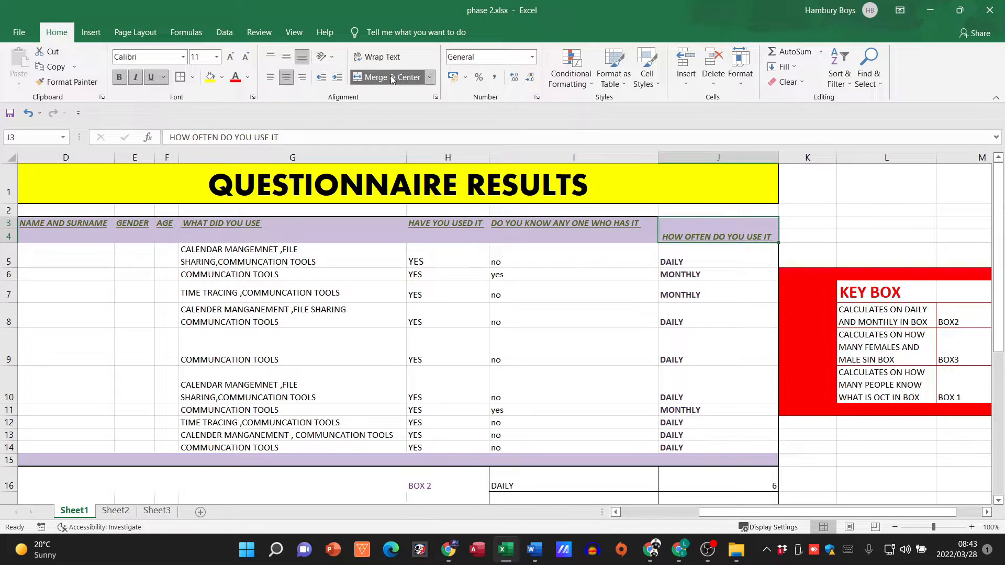
left_click(286, 56)
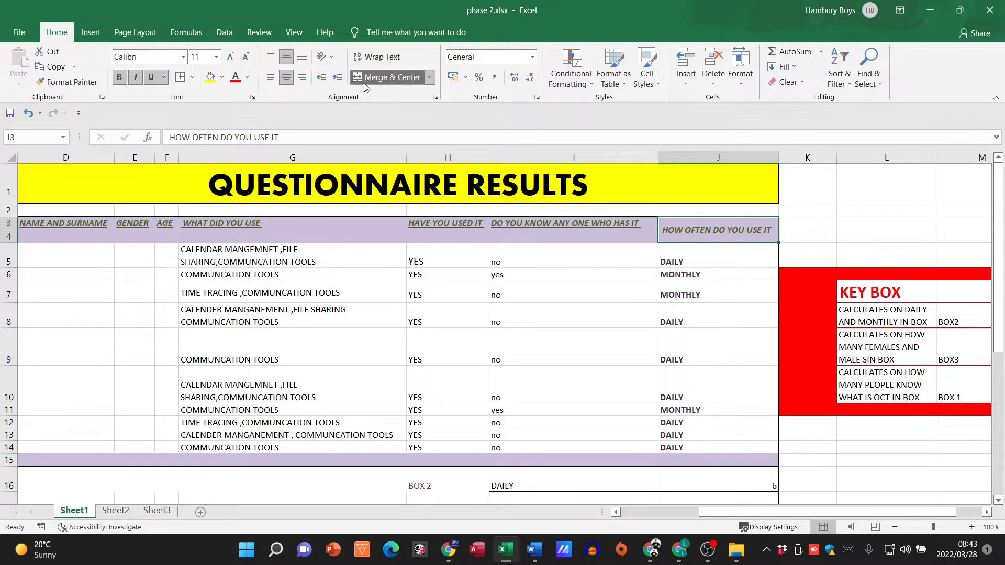
left_click(68, 82)
mouse_move(585, 225)
left_mouse_down()
mouse_move(257, 209)
mouse_move(78, 232)
left_mouse_up()
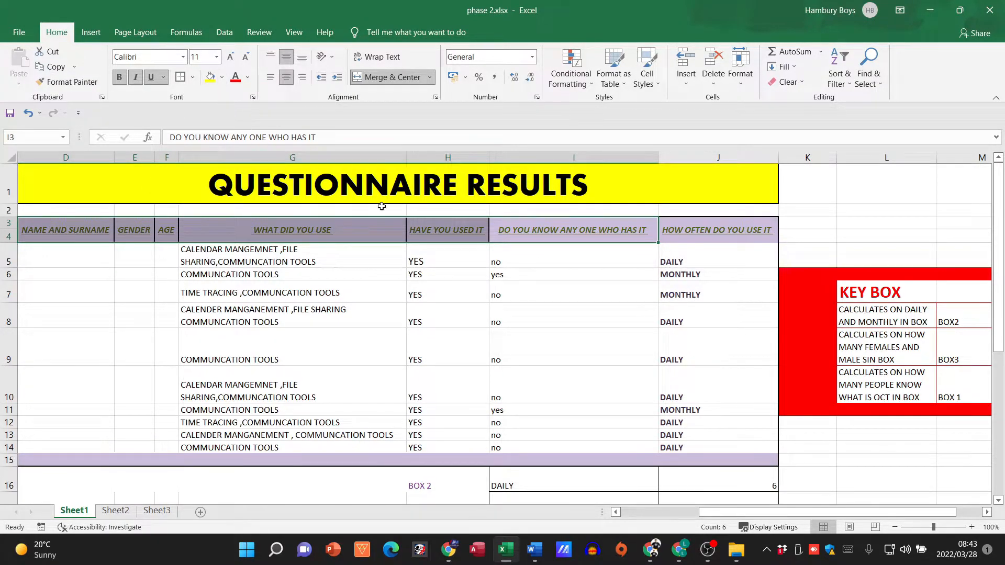
Step: Change the font colour of all the column headings in D3:J4 to red and their font size to 12
left_click_drag(726, 235, 68, 228)
left_click(235, 79)
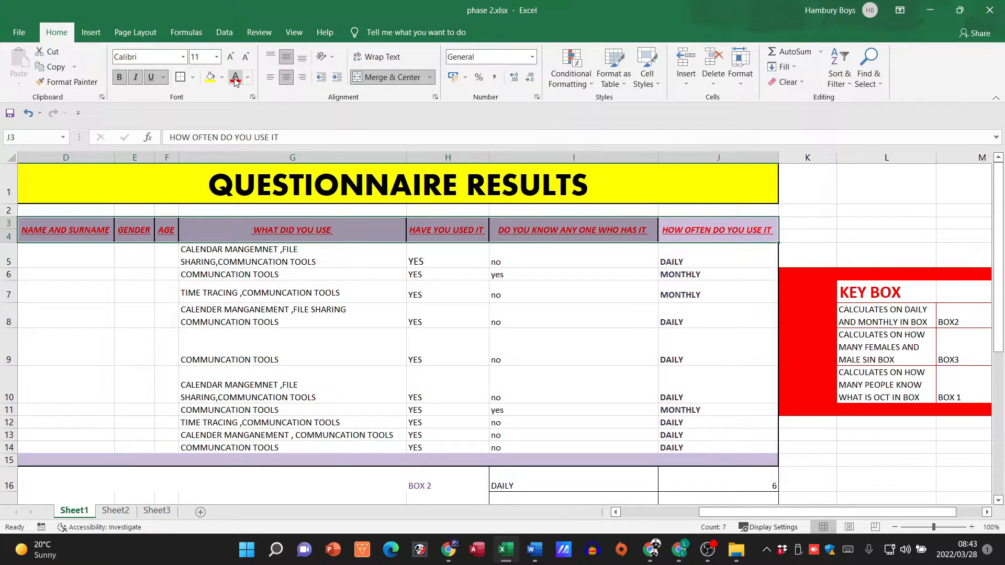
left_click(230, 56)
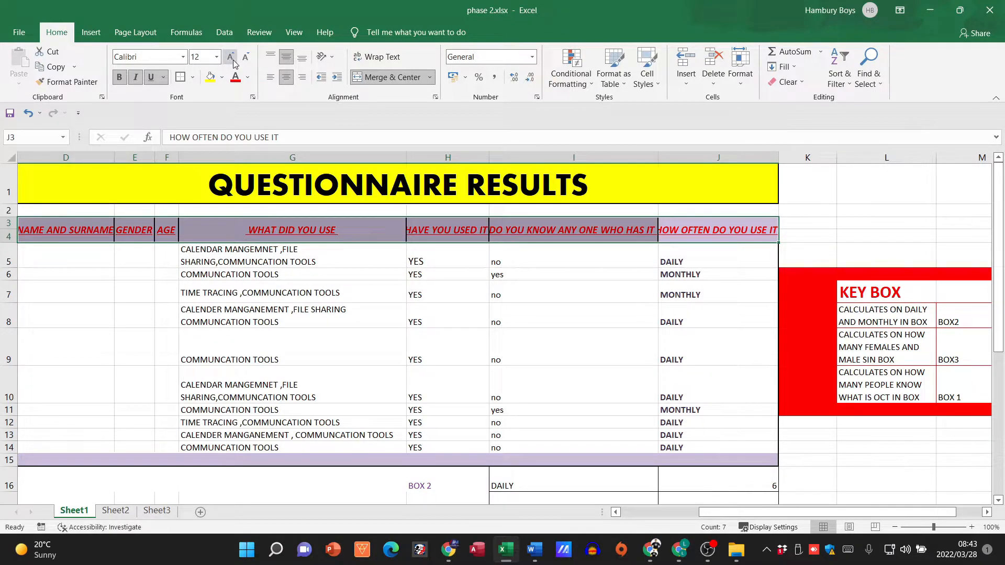
Step: Widen columns H, I, J, D, E and F so the enlarged headings fit
left_click_drag(487, 159, 498, 160)
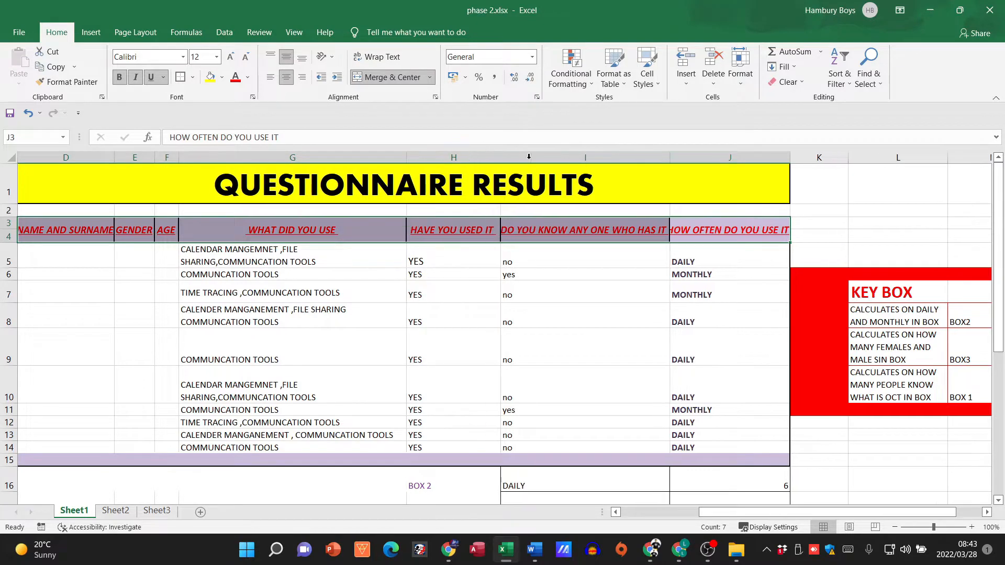
double_click(678, 159)
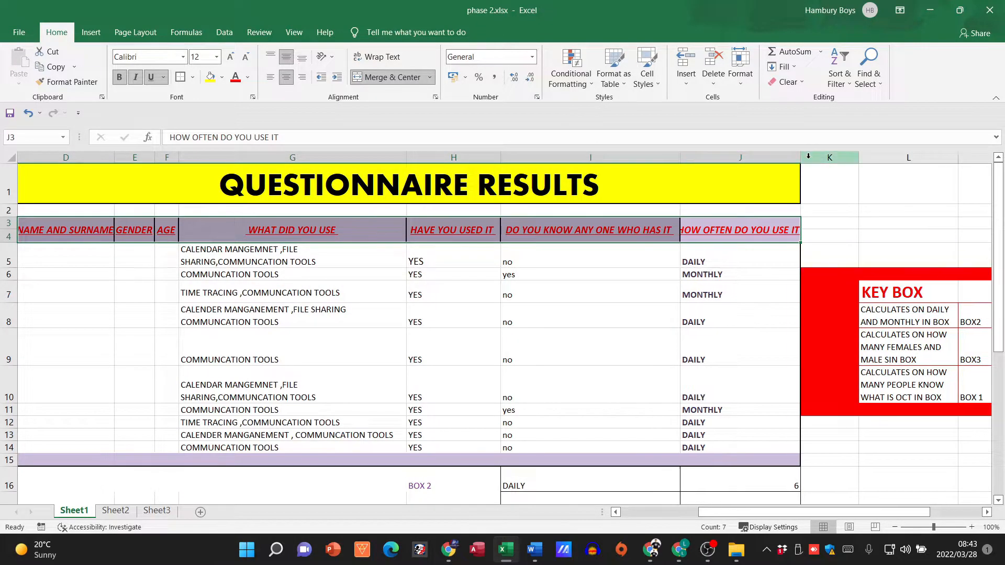
double_click(801, 158)
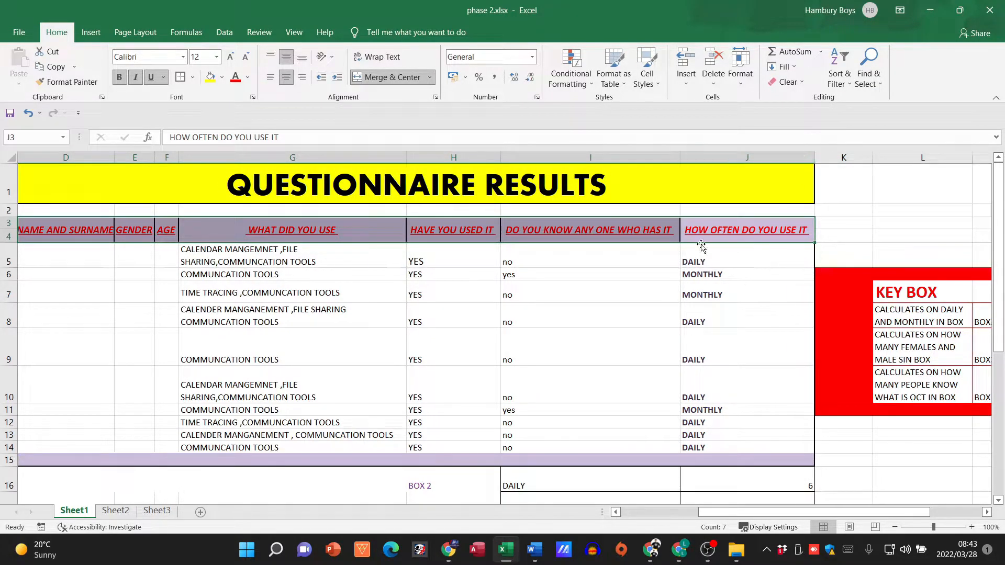
left_click(556, 290)
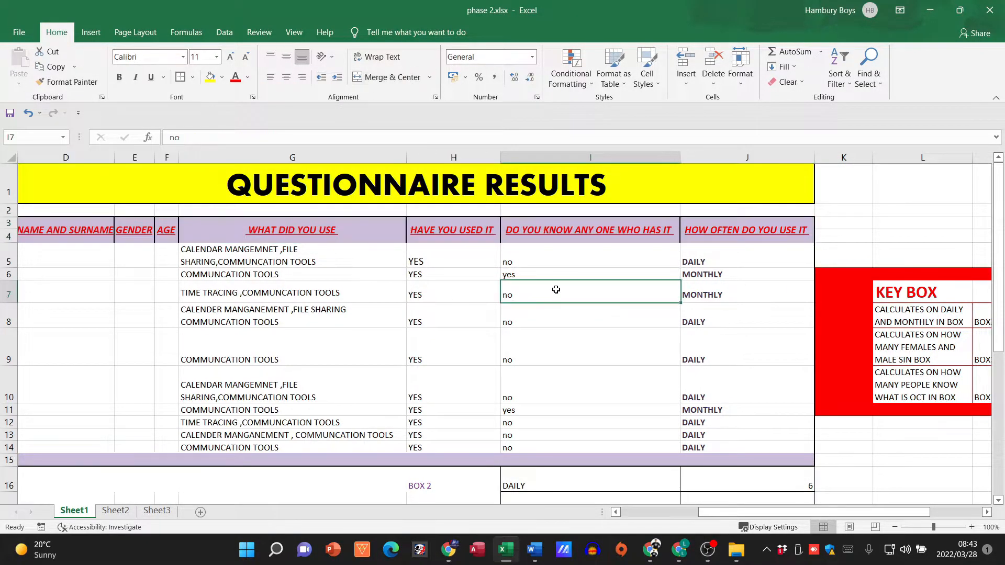
double_click(115, 158)
double_click(163, 157)
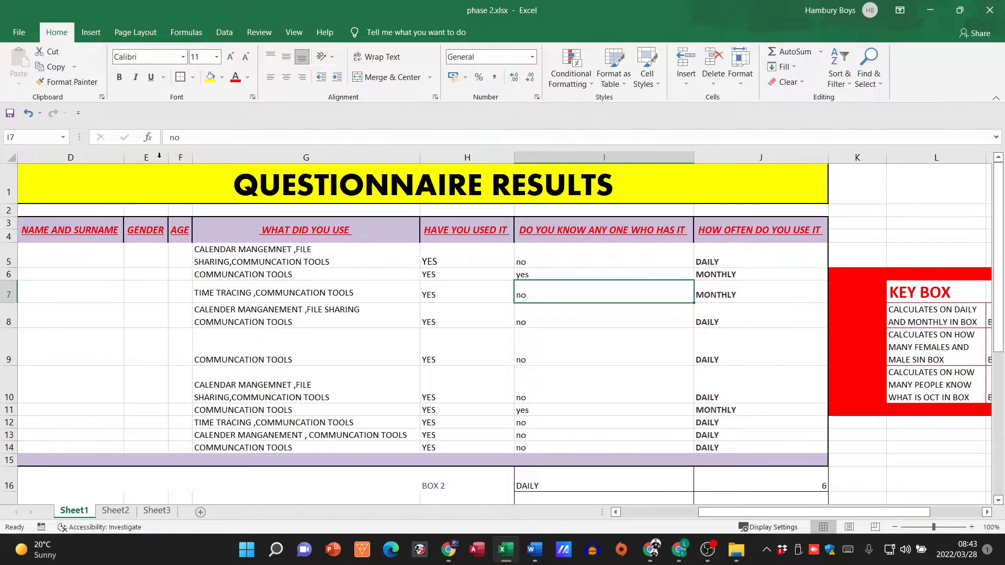
double_click(192, 158)
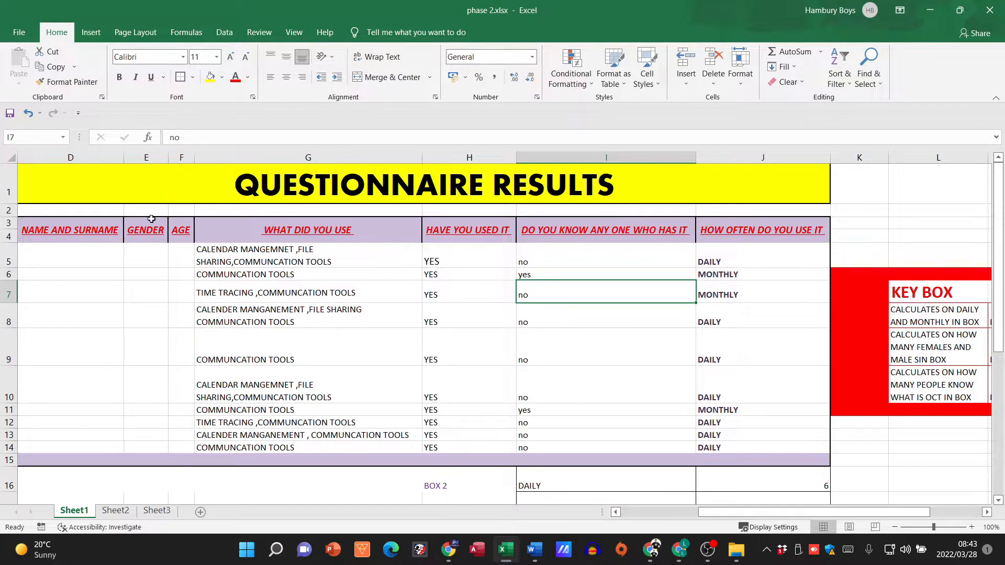
Step: Apply all borders to the results table D3:J15 and reduce the height of row 9
left_click_drag(76, 238, 768, 460)
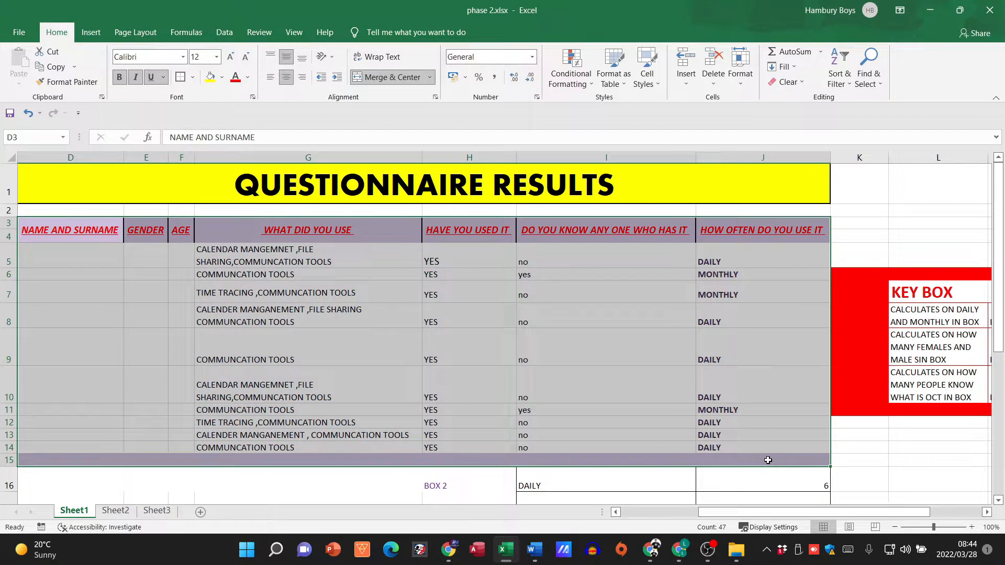
left_click(193, 77)
left_click(186, 192)
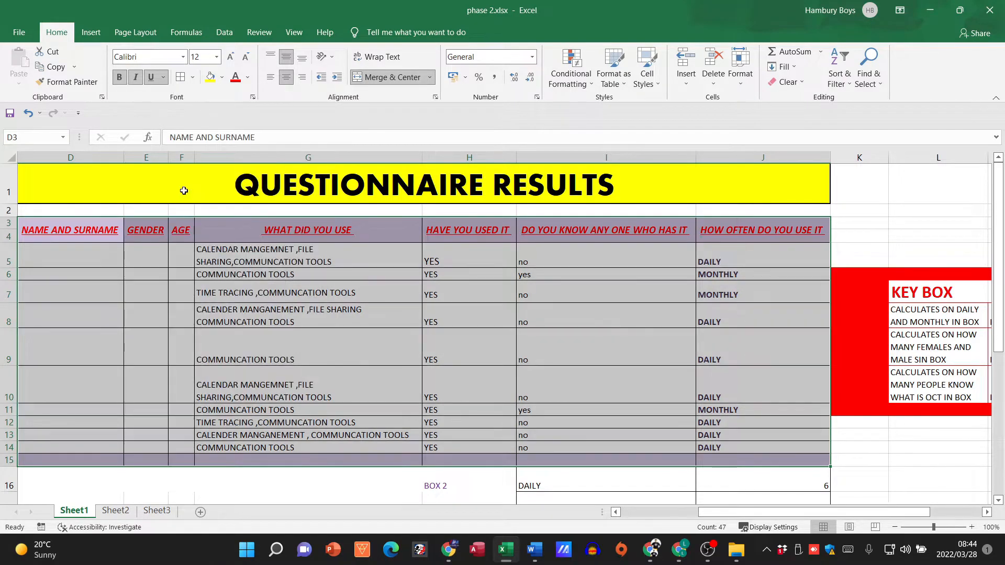
left_click(132, 345)
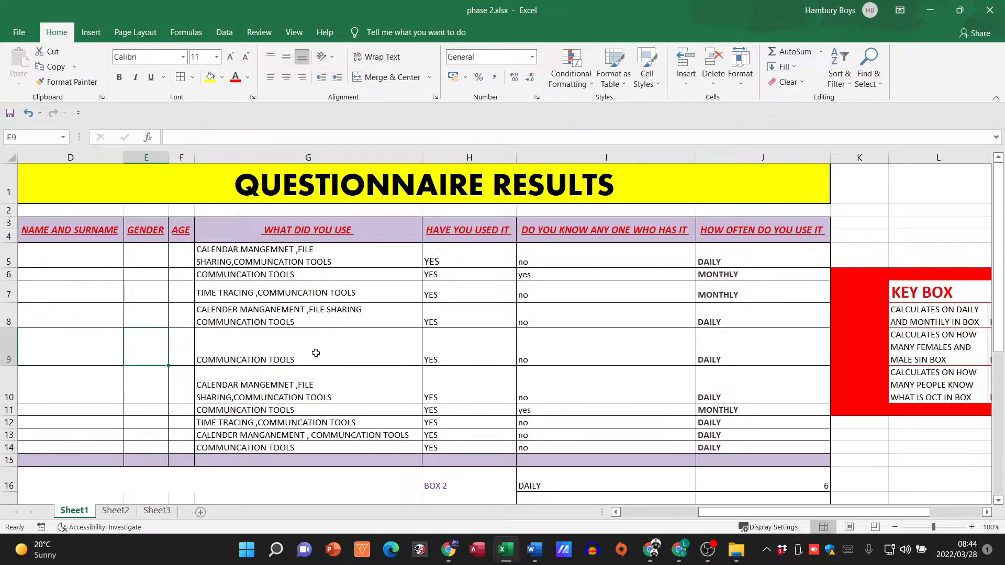
left_click_drag(4, 366, 9, 344)
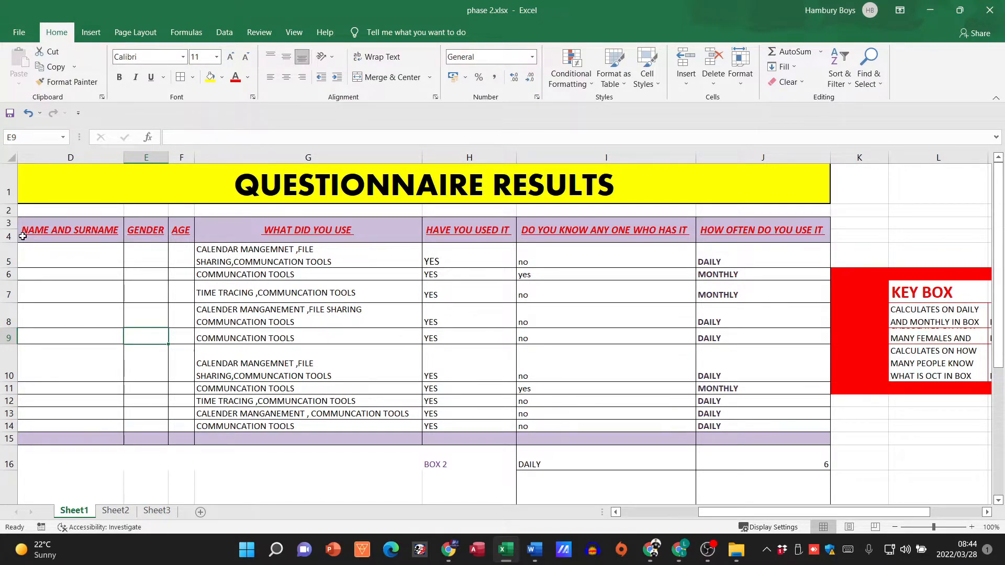
Step: Review the results table's title and its NAME AND SURNAME, GENDER, AGE and WHAT DID YOU USE headings
left_click(152, 258)
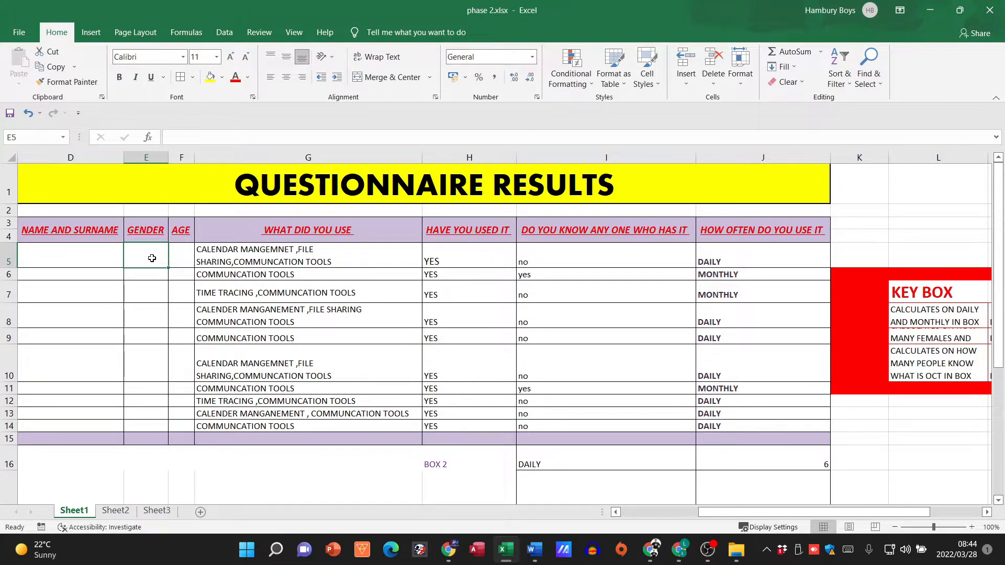
left_click(398, 356)
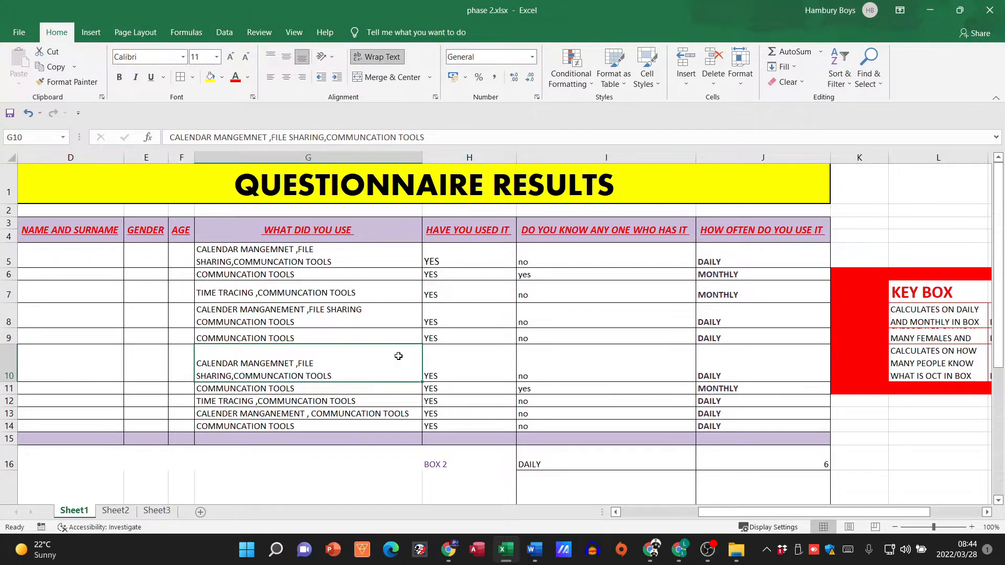
left_click(308, 190)
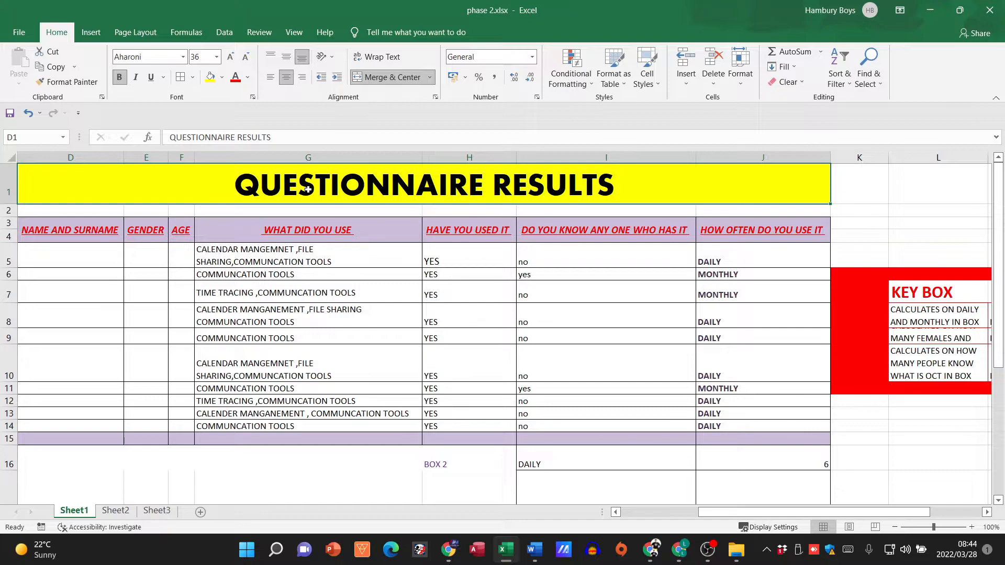
left_click(101, 231)
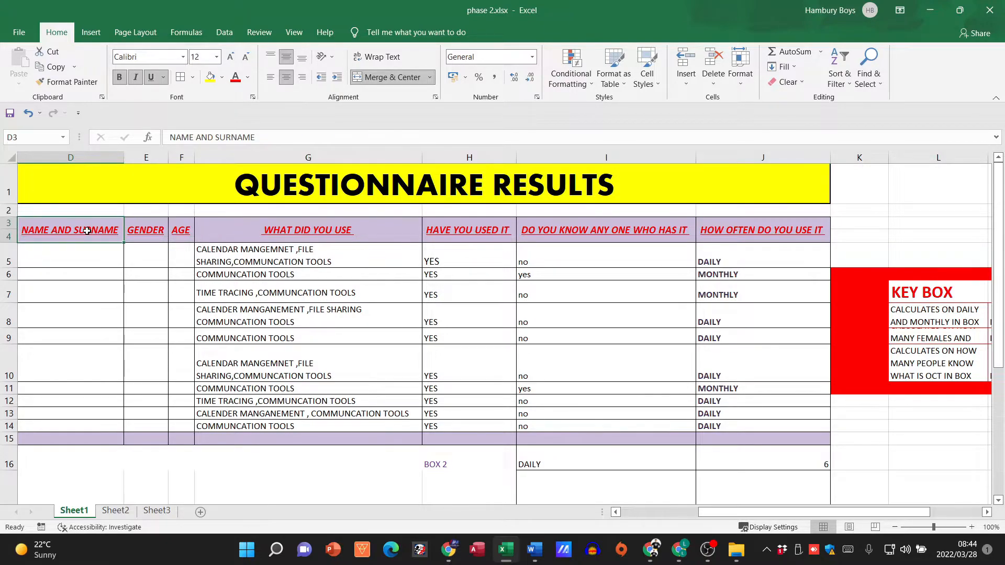
left_click(175, 186)
left_click(97, 230)
left_click(150, 232)
left_click(182, 234)
left_click(272, 231)
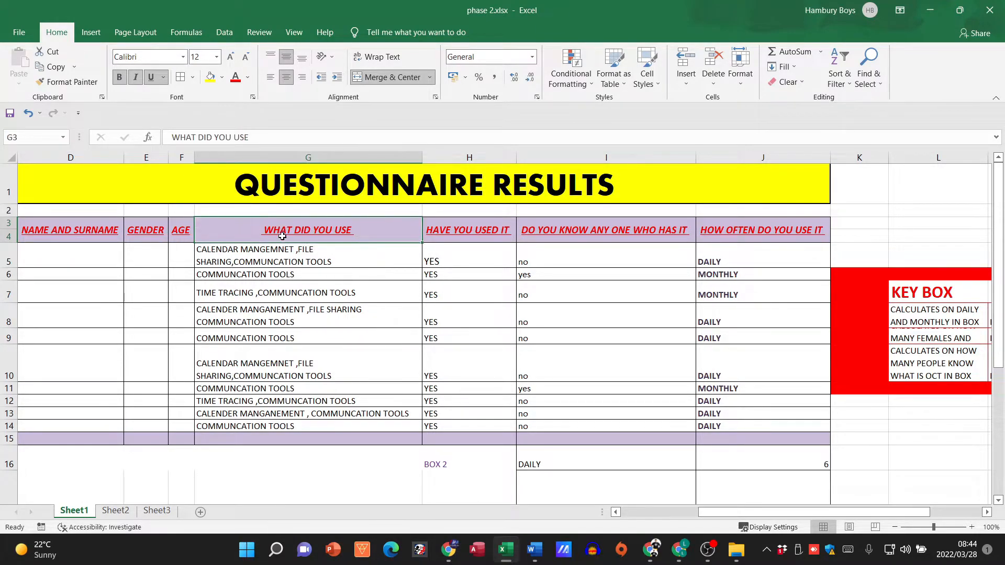
Step: Switch to questionnaire.docx in Word and examine the Gender and Age fields at the start of the questionnaire
left_click(534, 550)
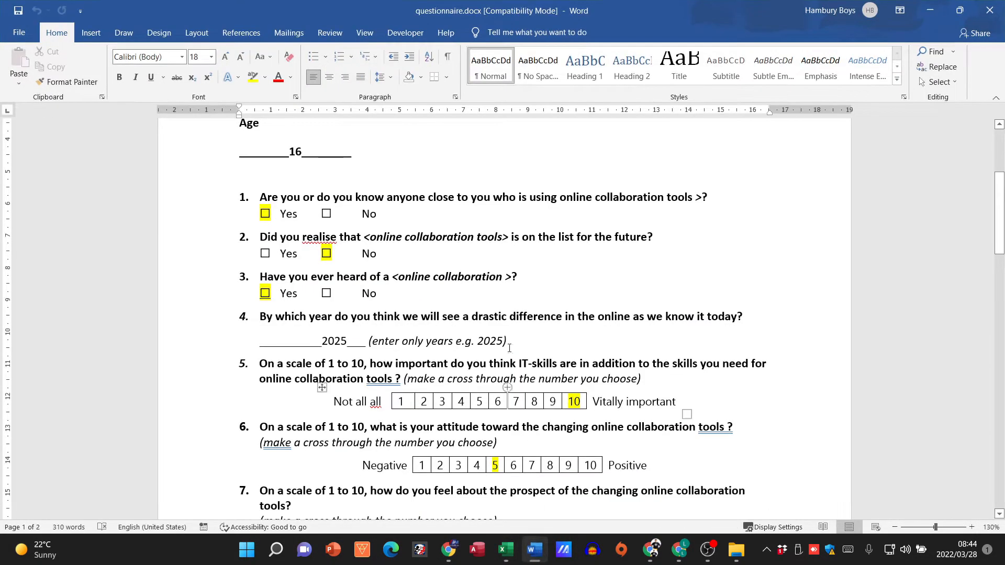
scroll(362, 322, "up", 5)
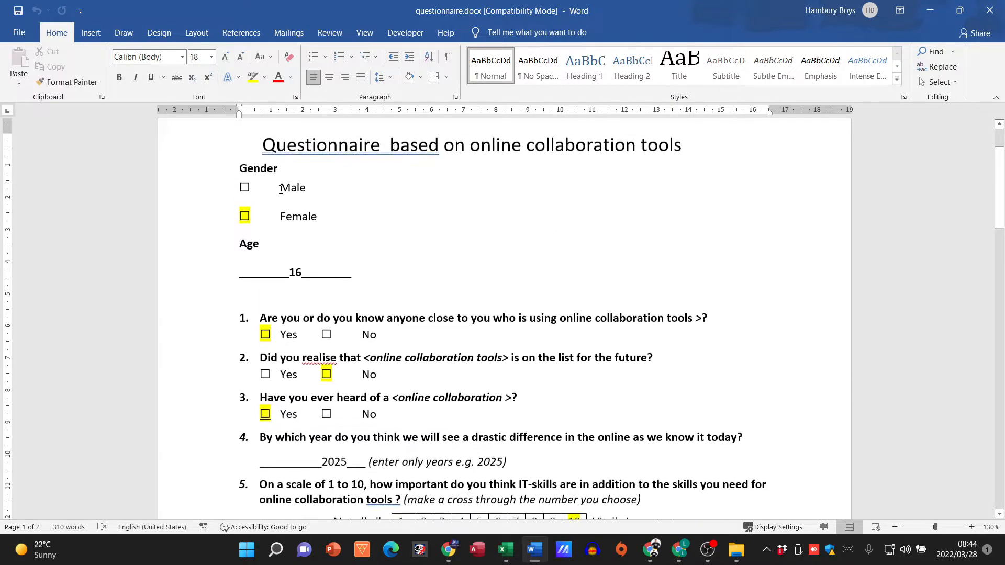
scroll(305, 243, "up", 2)
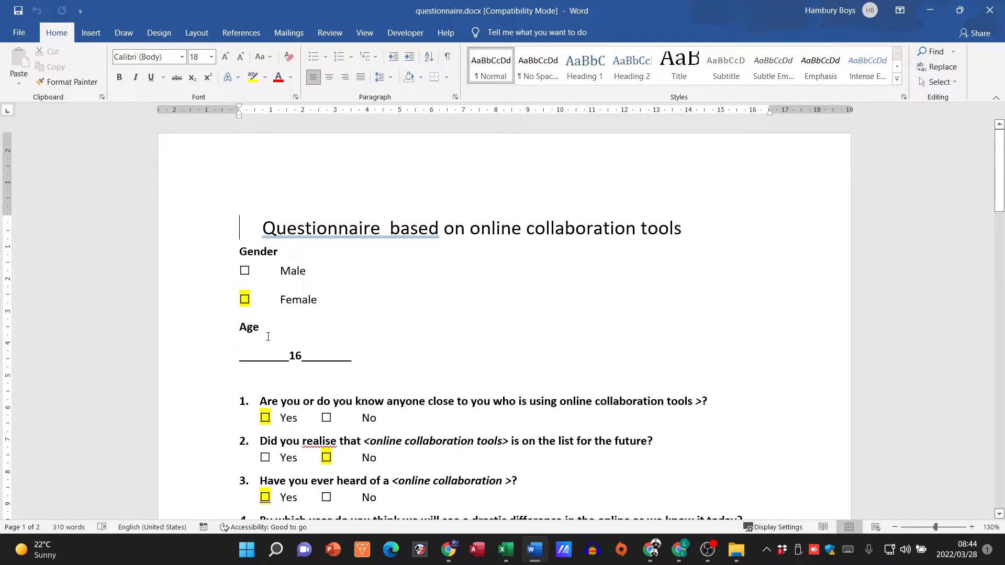
Step: Switch back to phase 2.xlsx in Excel and review the results table's headings from NAME AND SURNAME to HOW OFTEN DO YOU USE IT
key("alt+Tab")
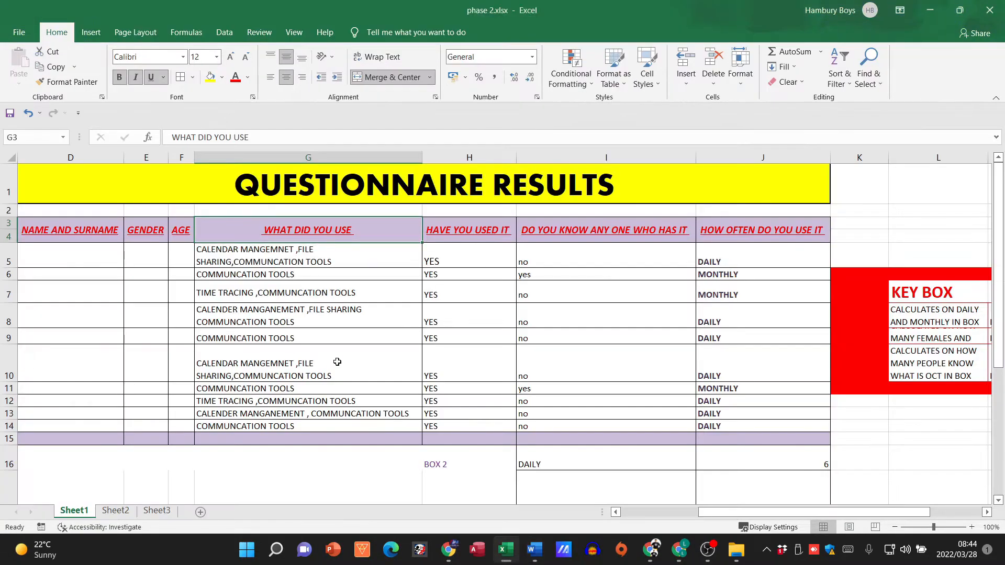
left_click(93, 237)
left_click(164, 235)
left_click(189, 235)
left_click(346, 230)
left_click(438, 232)
left_click(571, 236)
left_click_drag(401, 236, 741, 228)
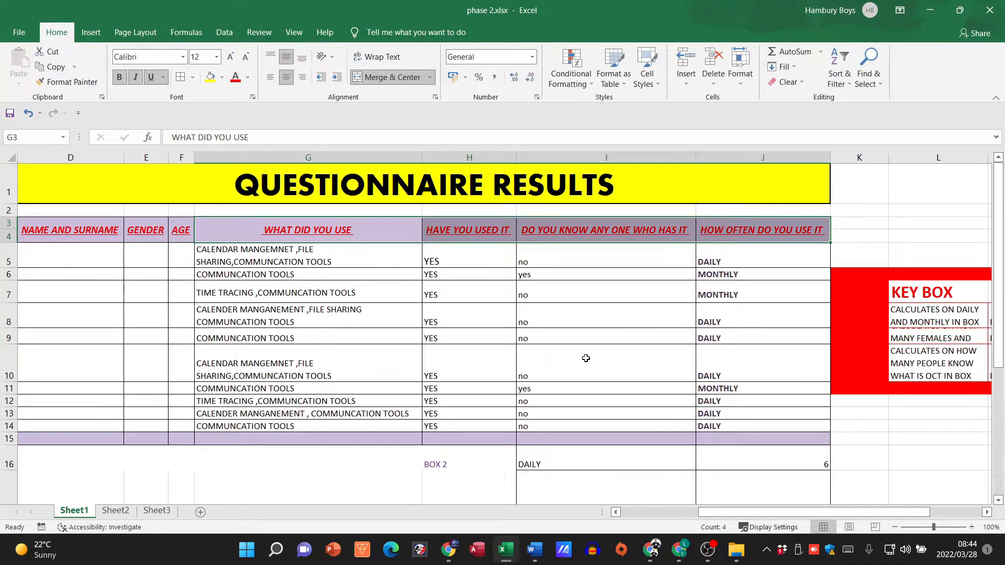
left_click(536, 370)
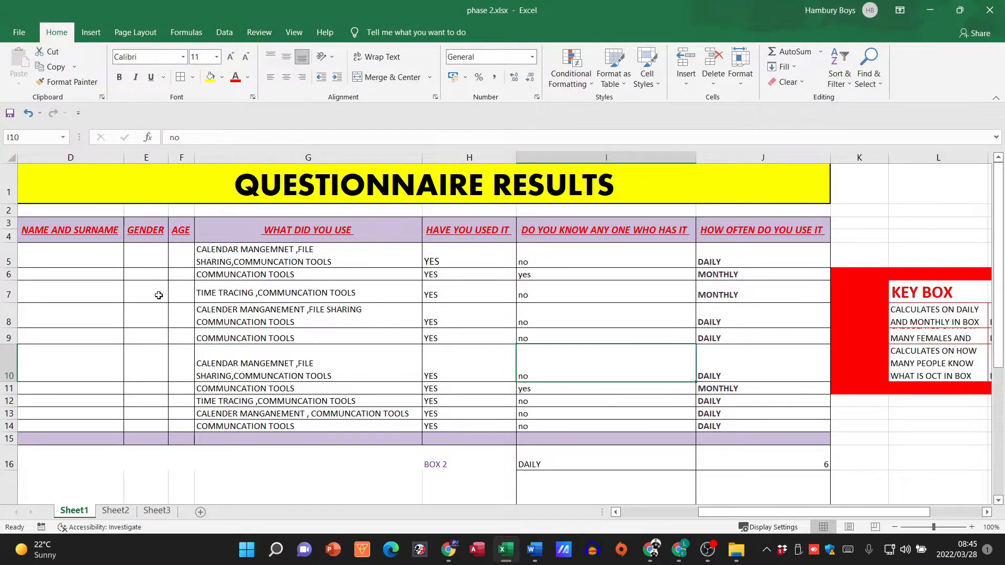
Step: Fill row 5 with a sample respondent's full name, gender Male and age 23
left_click_drag(95, 256, 97, 399)
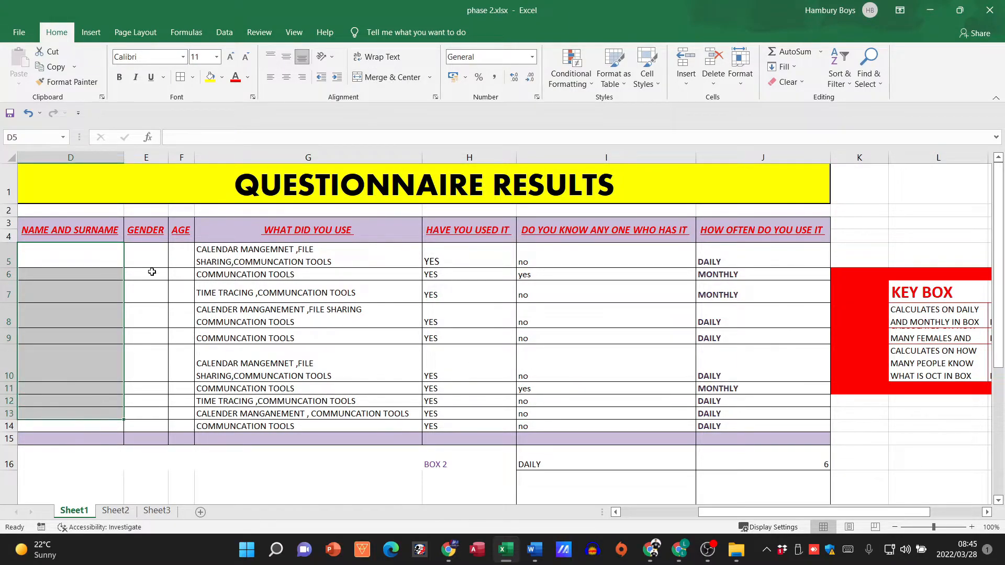
left_click(90, 258)
type("John Smith")
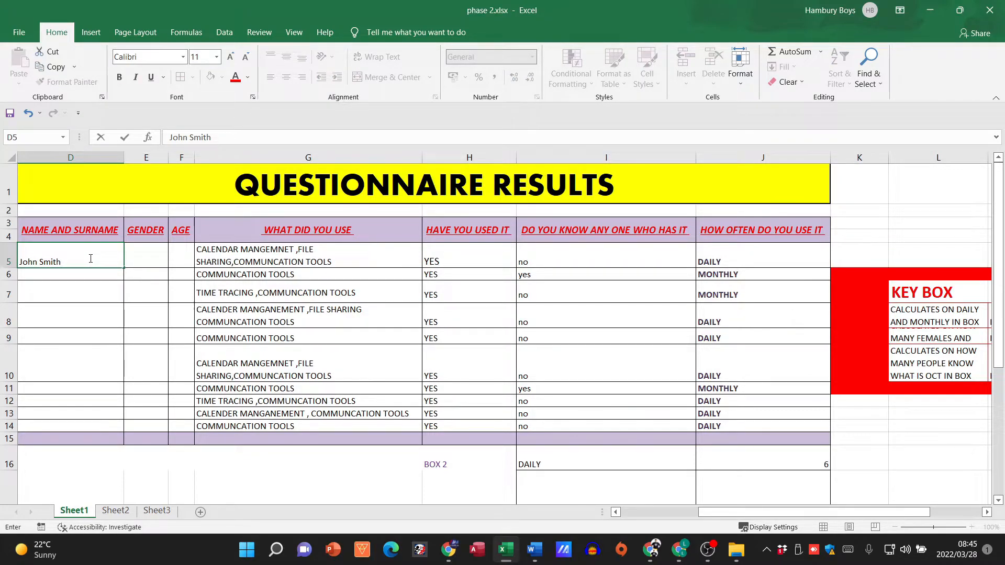
key("Tab")
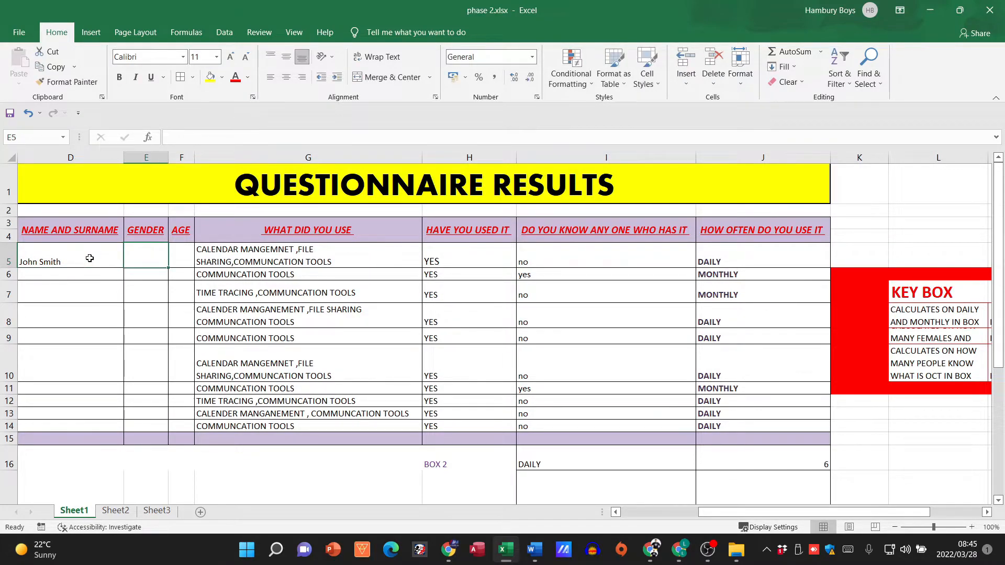
type("Male")
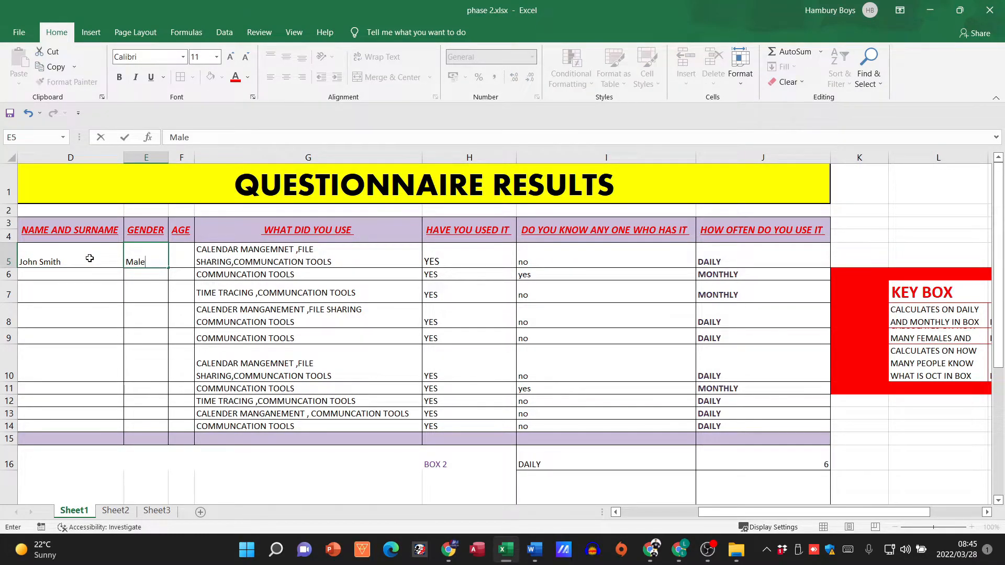
key("Tab")
type("23")
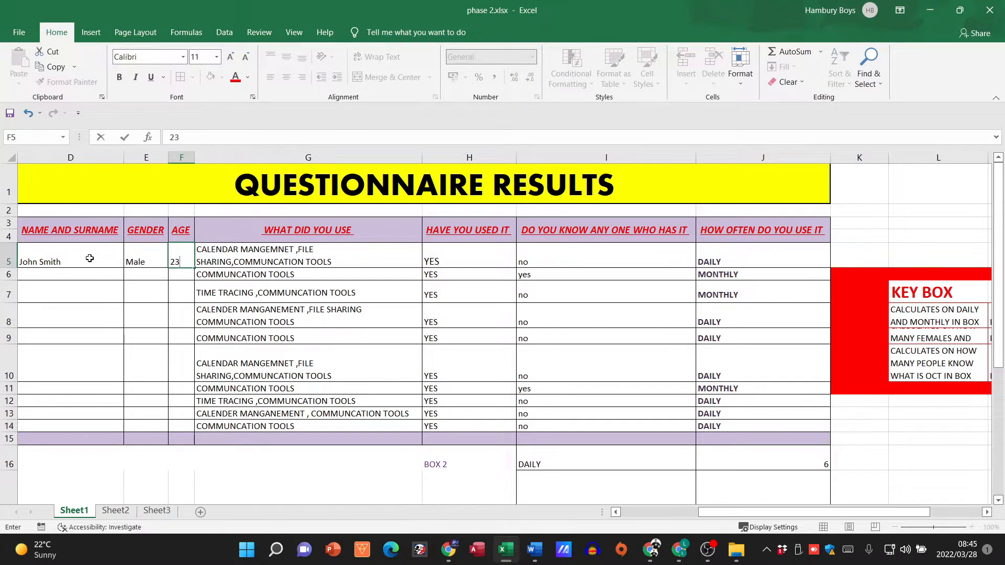
key("Return")
Step: Delete the duplicate GENDER column E between NAME AND SURNAME and AGE
scroll(90, 258, "left", 2)
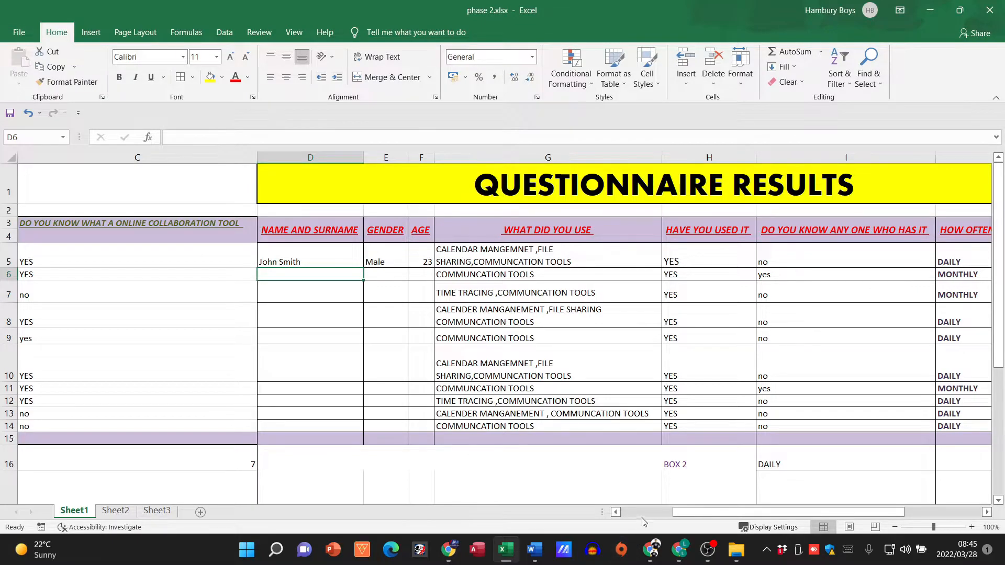
scroll(649, 518, "left", 2)
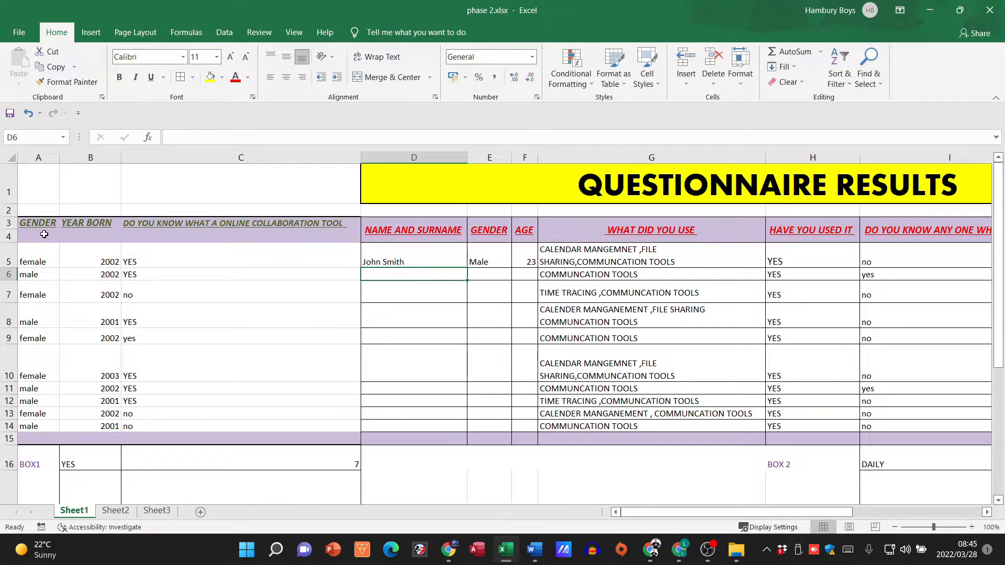
right_click(492, 158)
left_click(521, 265)
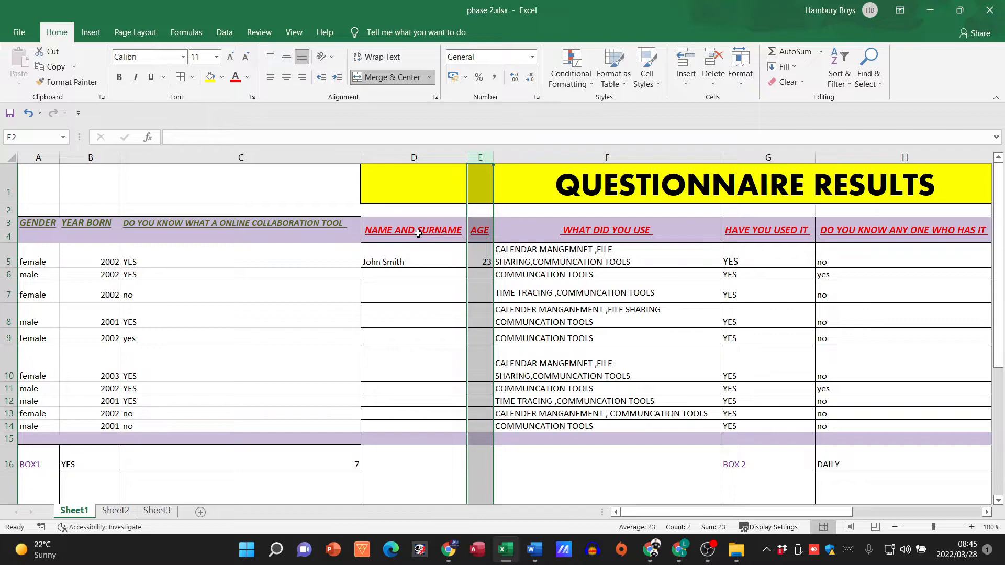
Step: Copy the NAME AND SURNAME heading's formatting onto the GENDER, YEAR BORN and online collaboration tool headings in columns A to C
left_click(422, 233)
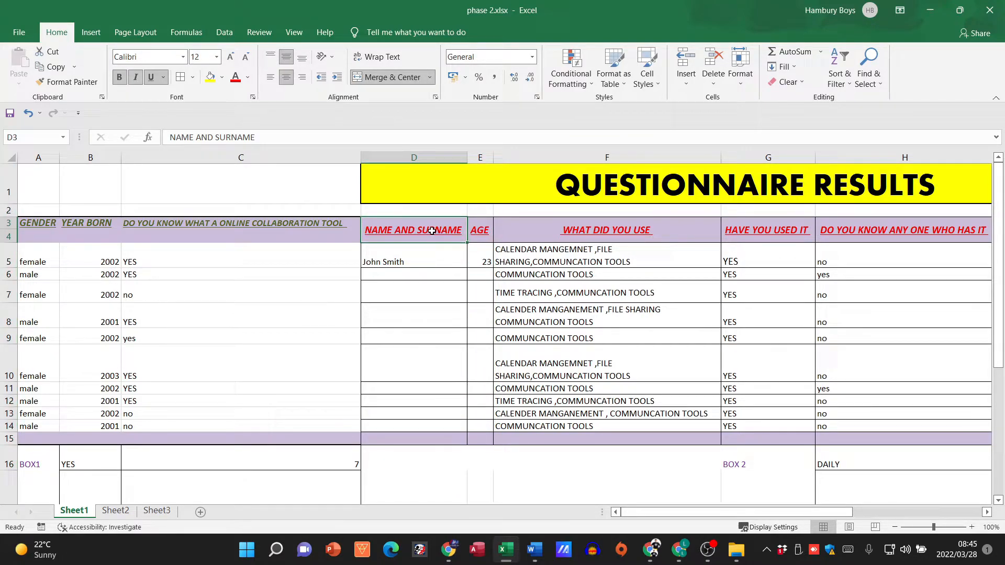
left_click_drag(417, 158, 257, 163)
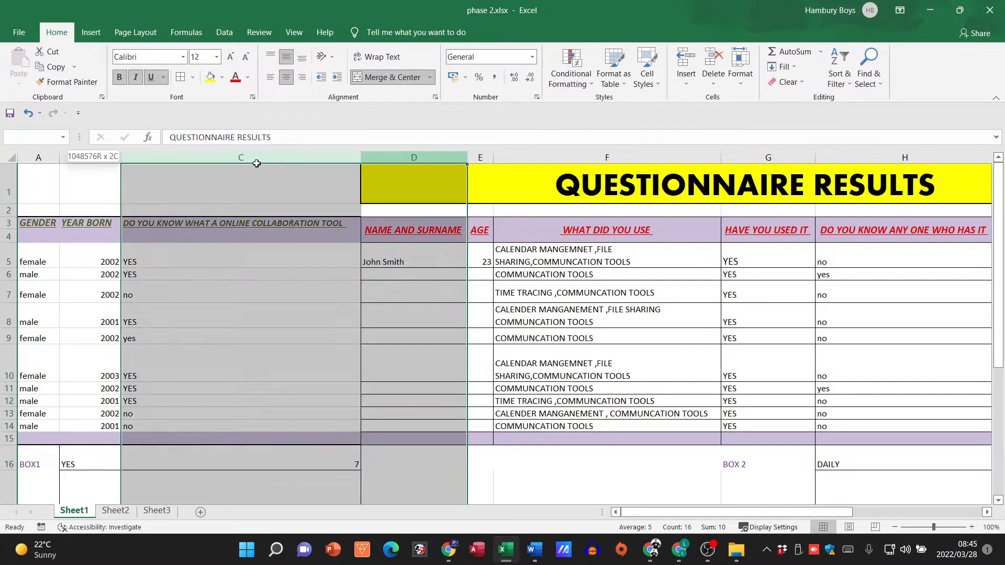
left_click(388, 214)
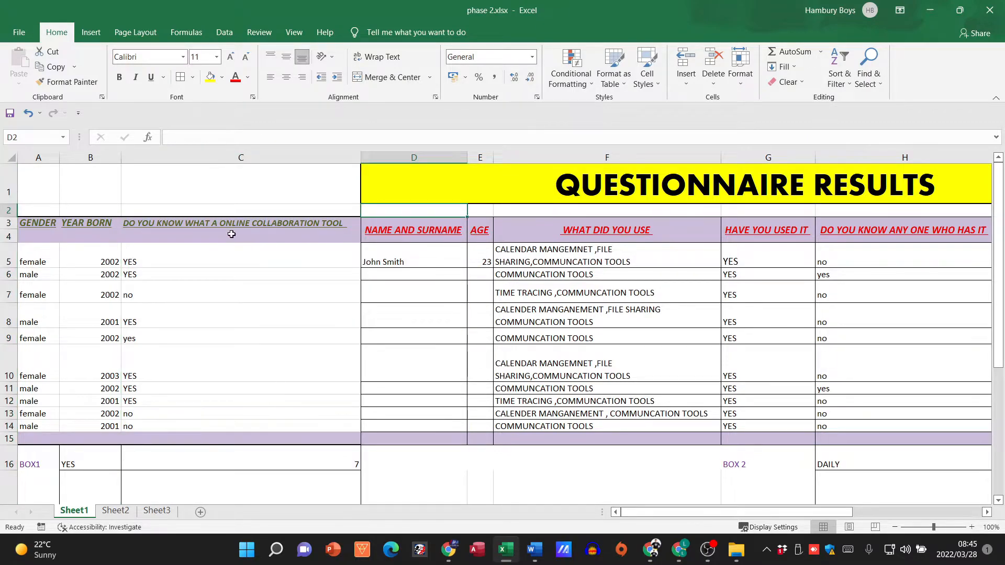
left_click(382, 234)
left_click(67, 82)
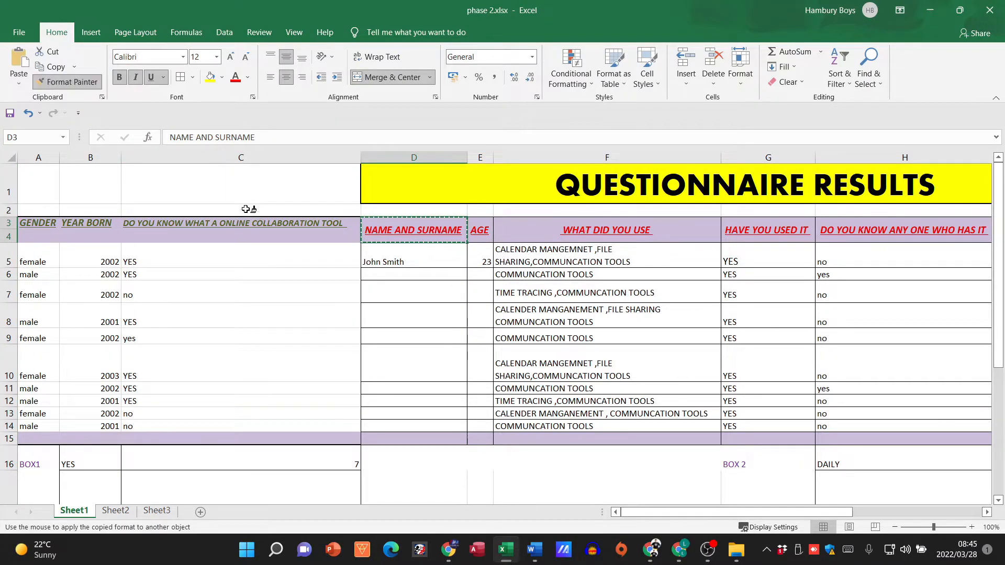
left_click(220, 224)
left_click_drag(220, 224, 42, 233)
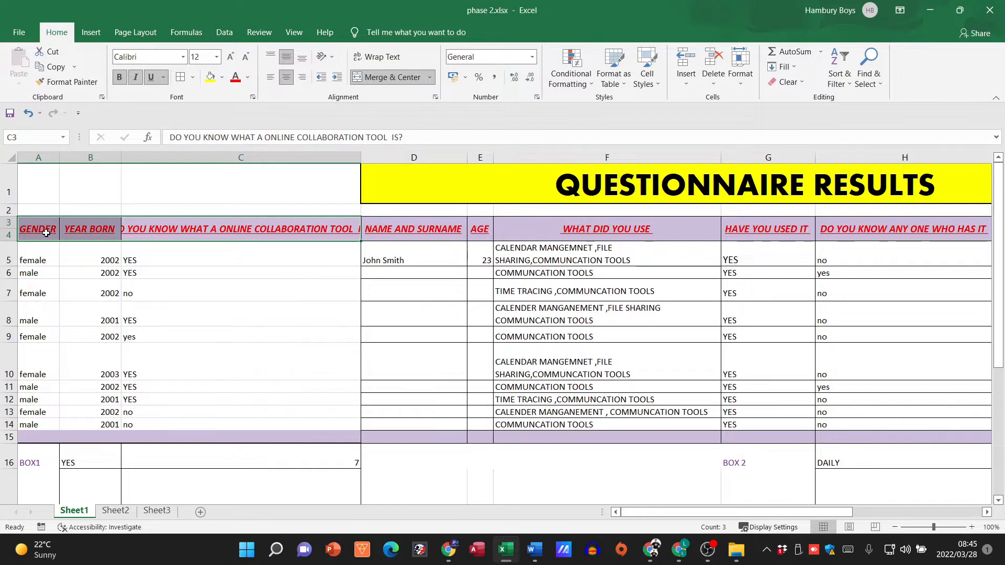
Step: AutoFit the widths of columns C, B and A to their contents
double_click(362, 157)
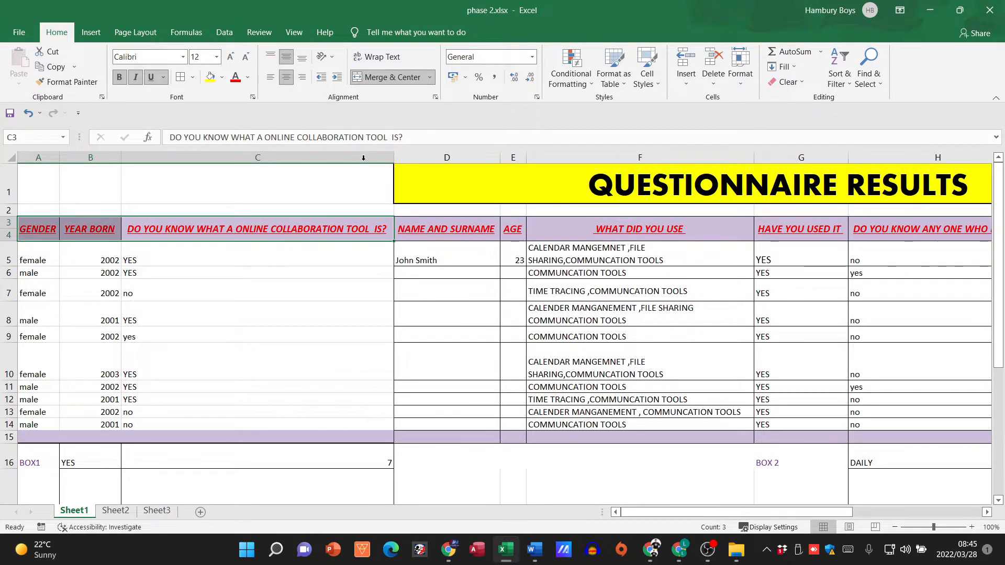
left_click(135, 209)
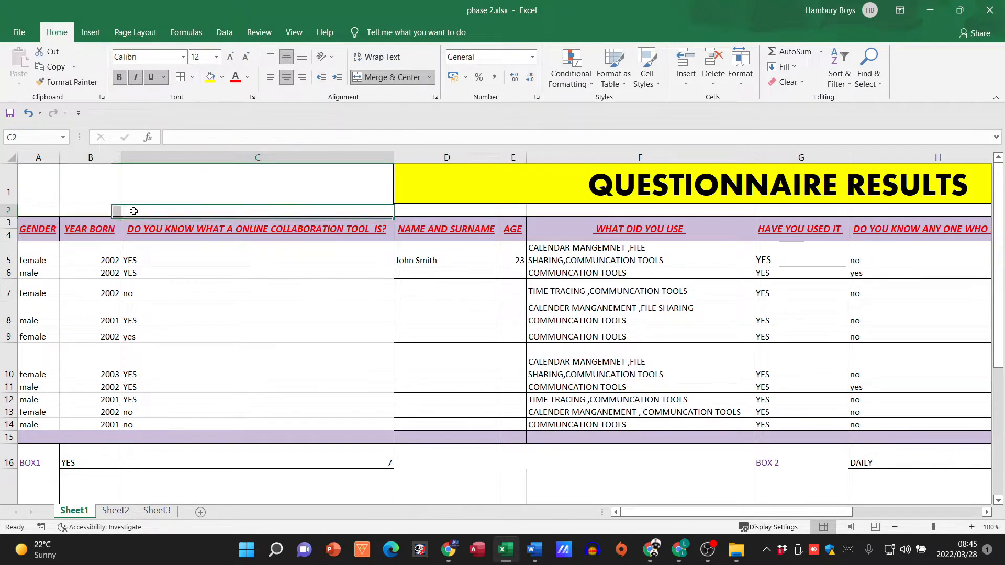
double_click(120, 159)
double_click(59, 158)
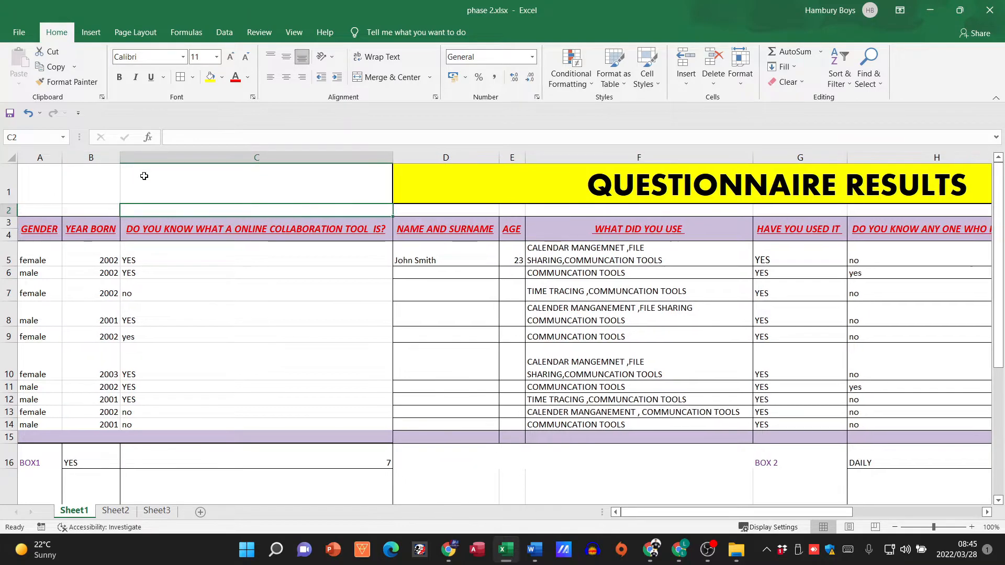
Step: Extend the merged, centred QUESTIONNAIRE RESULTS title to start at column A and enlarge its font to 48
left_click_drag(419, 174, 40, 180)
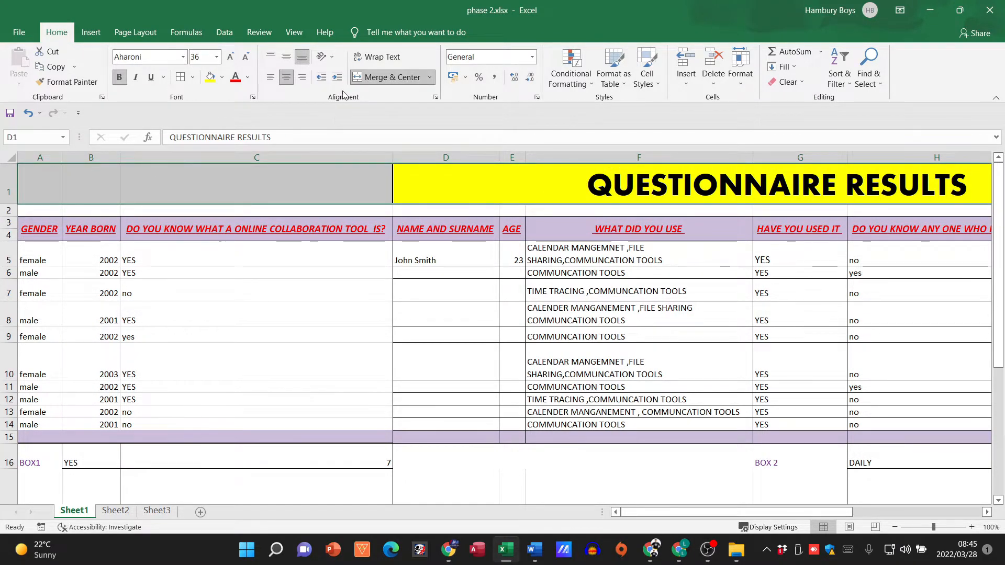
left_click(365, 81)
left_click(365, 82)
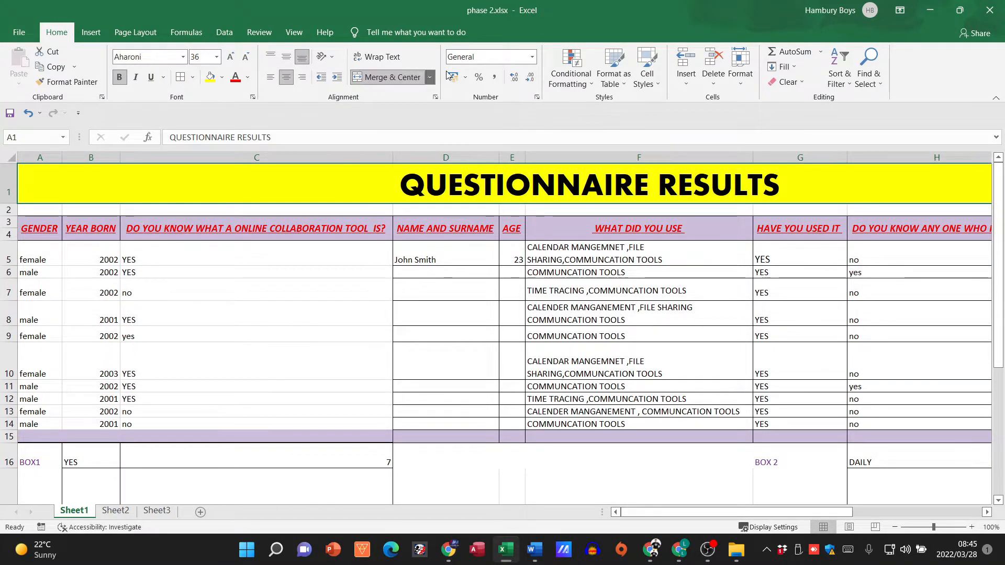
left_click(230, 56)
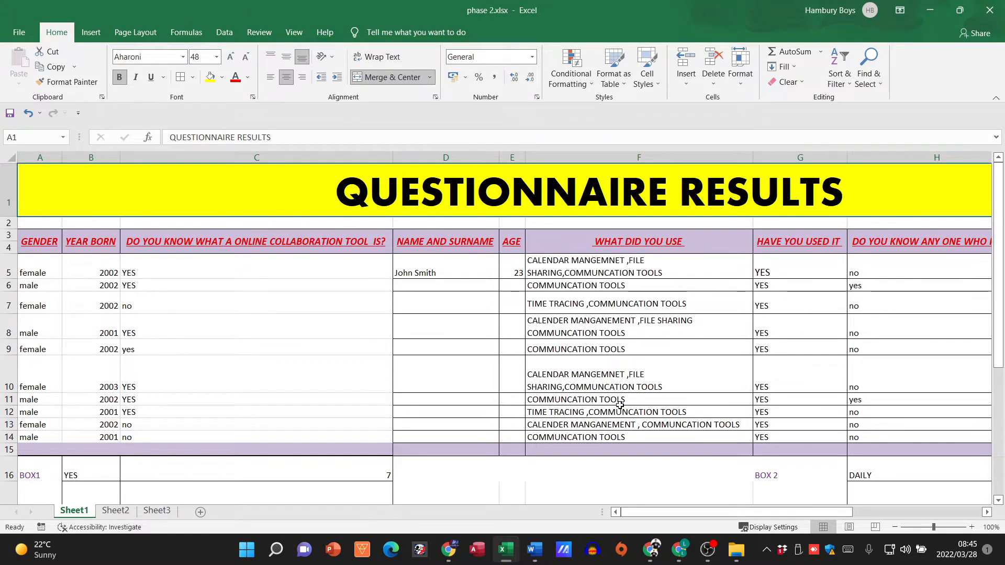
Step: Delete column C, DO YOU KNOW WHAT A ONLINE COLLABORATION TOOL IS?, from the results table
left_click(893, 532)
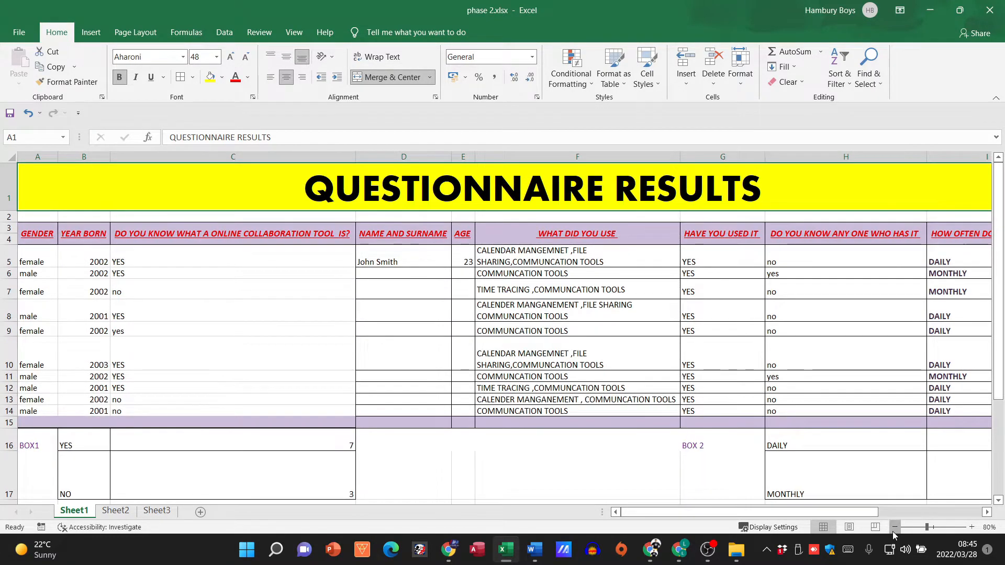
left_click(893, 532)
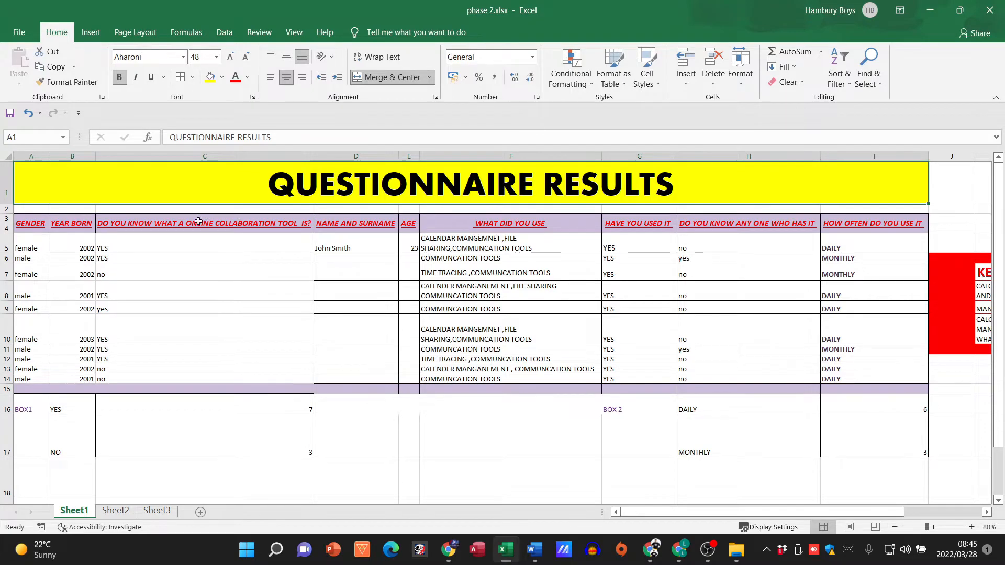
right_click(189, 151)
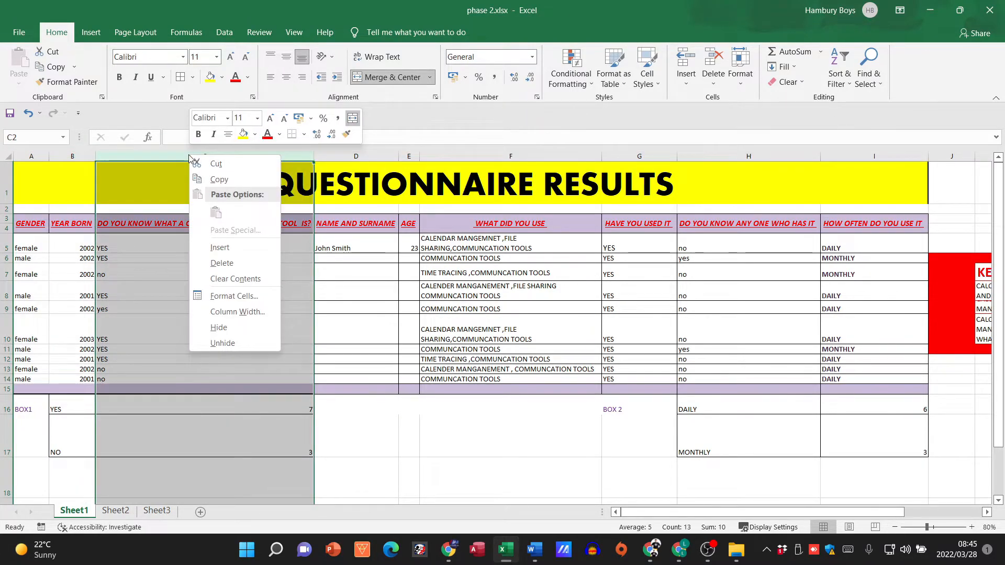
left_click(222, 264)
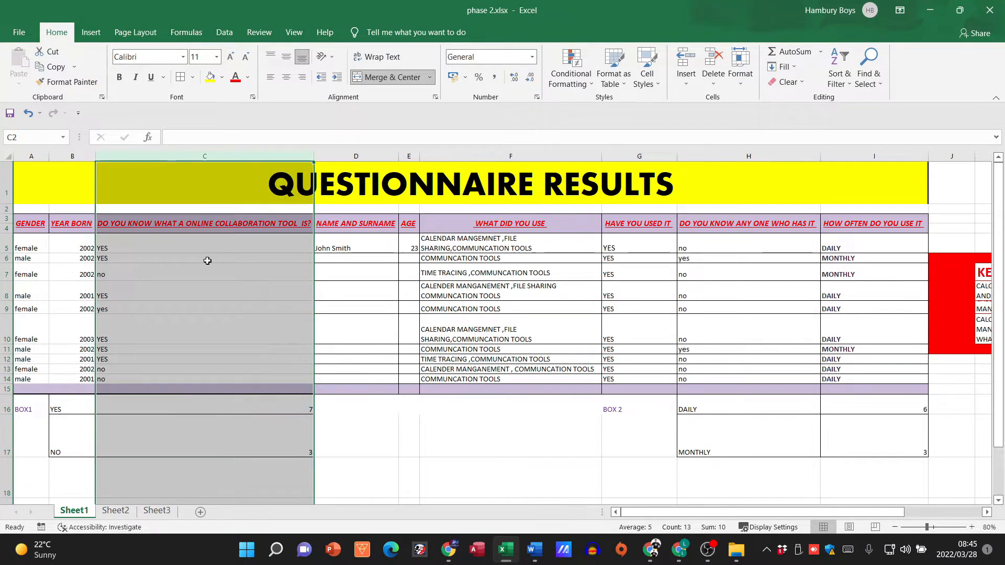
left_click(225, 410)
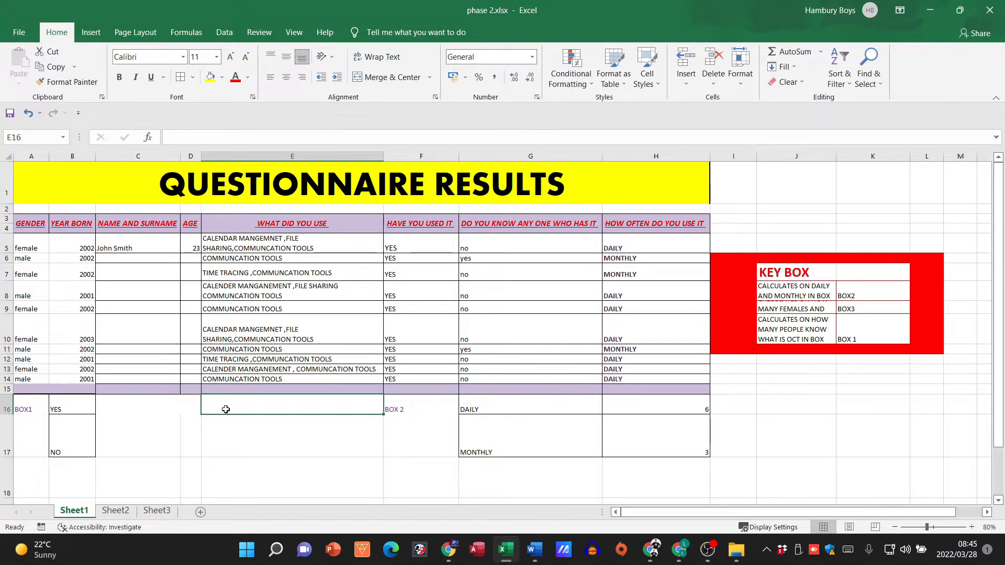
Step: Compare the results table's column headings with the questions in questionnaire.docx in Word
left_click(129, 158)
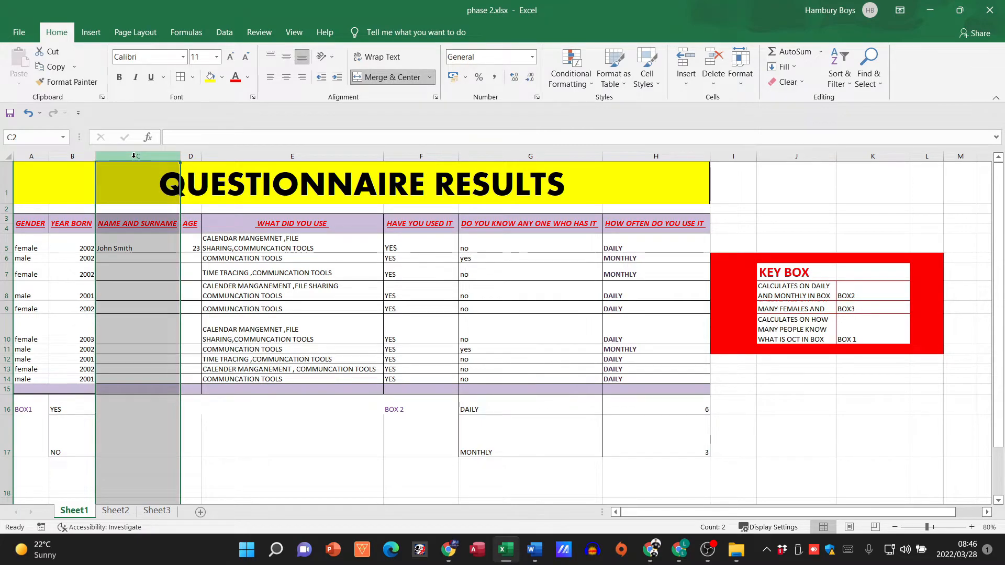
left_click(248, 291)
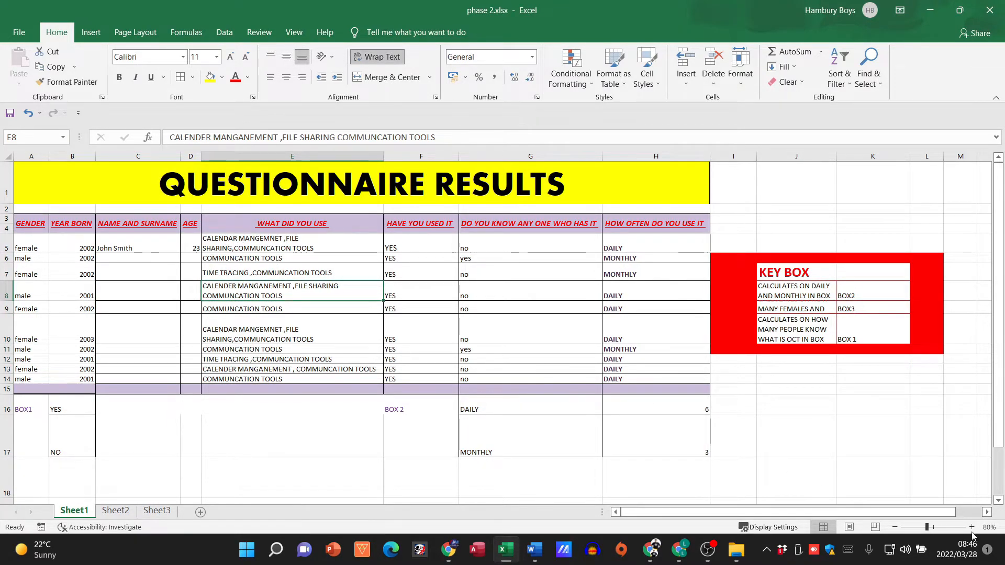
left_click(972, 528)
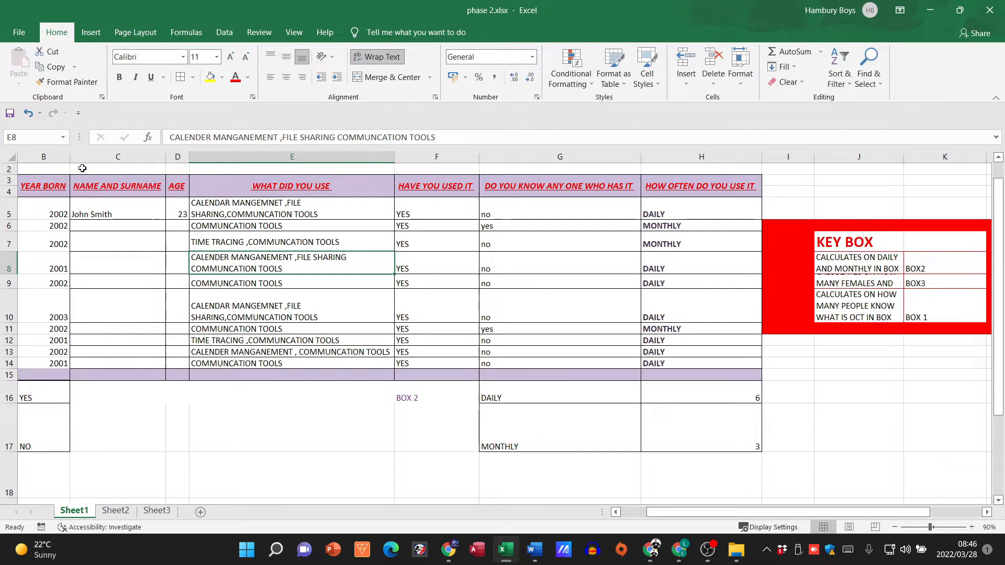
left_click(642, 511)
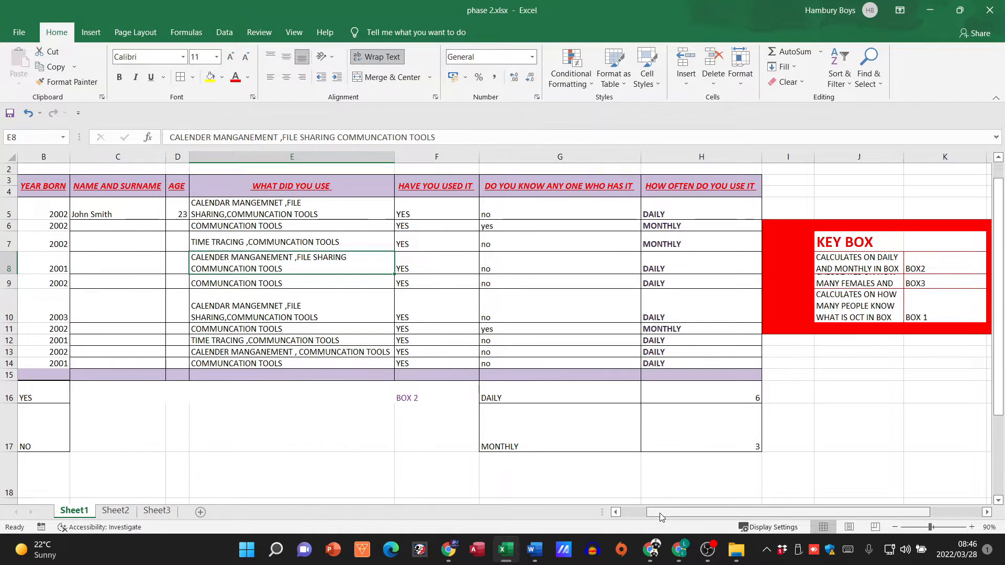
left_click(534, 550)
scroll(462, 310, "down", 4)
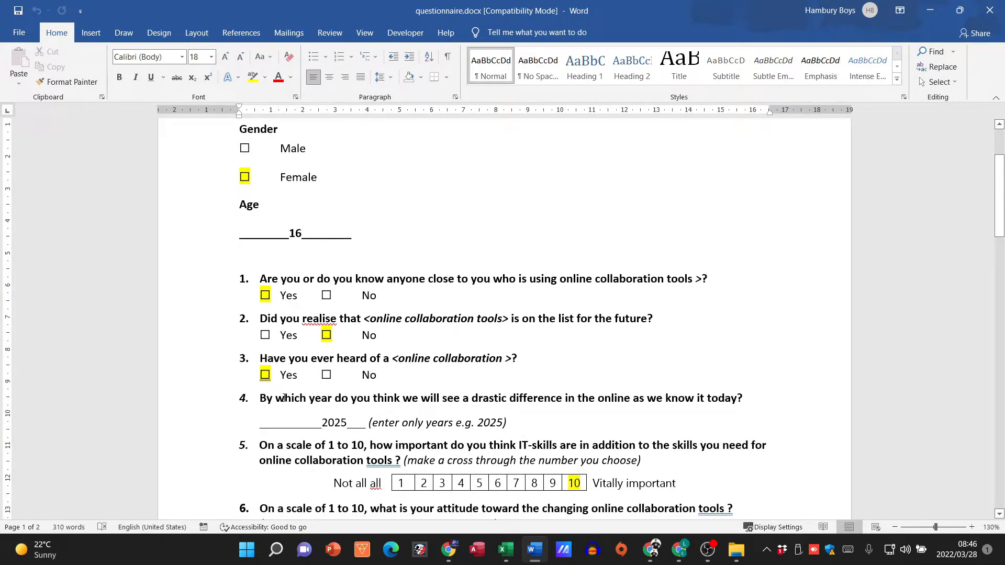
left_click(540, 556)
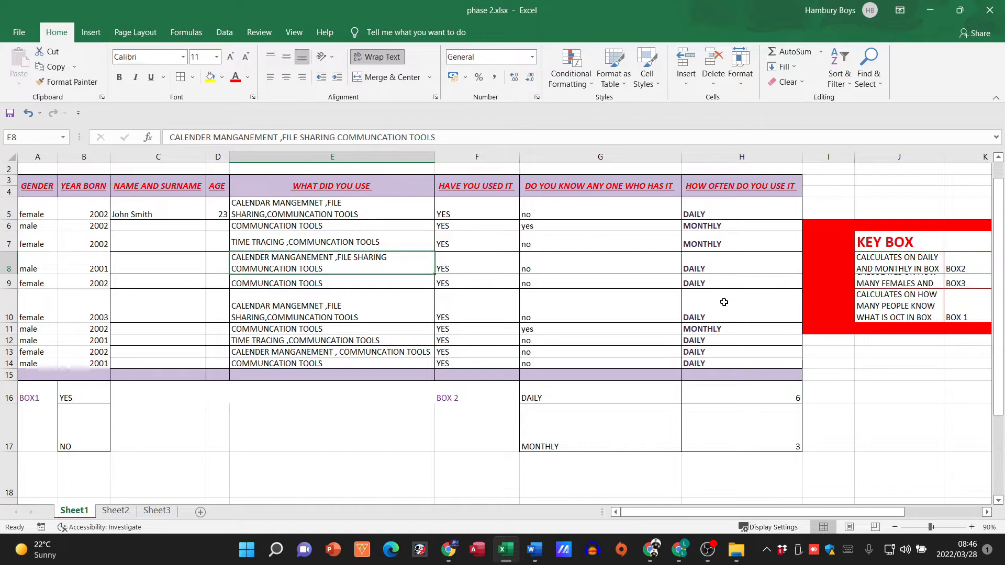
scroll(494, 254, "up", 1)
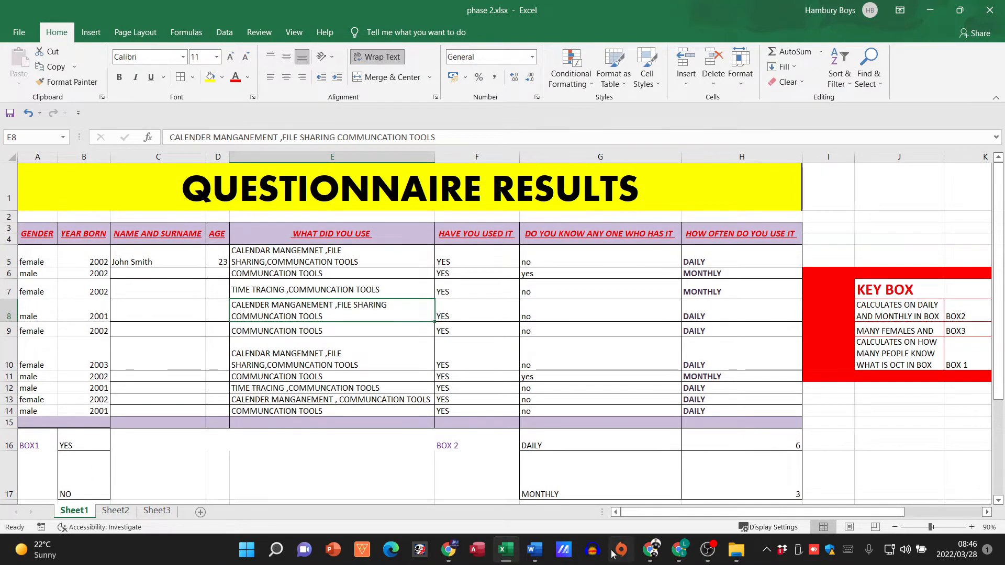
left_click(534, 551)
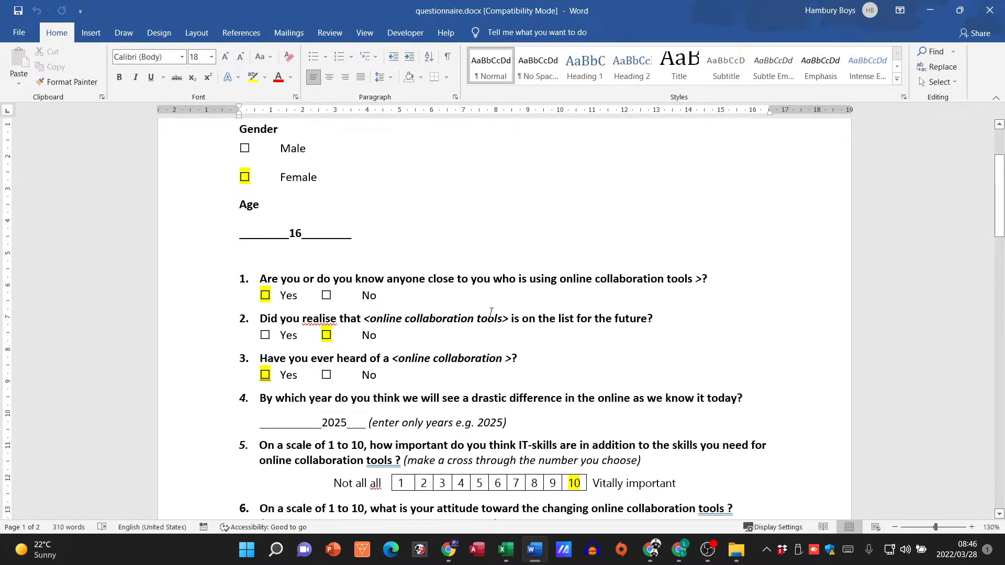
Step: Return from the Word questionnaire to the phase 2.xlsx results sheet in Excel
scroll(643, 460, "up", 2)
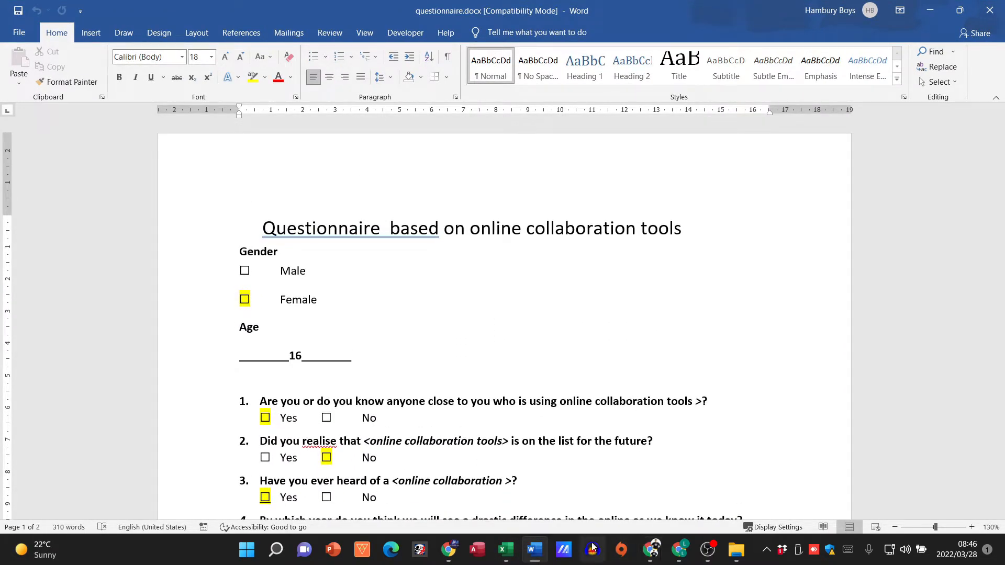
left_click(505, 550)
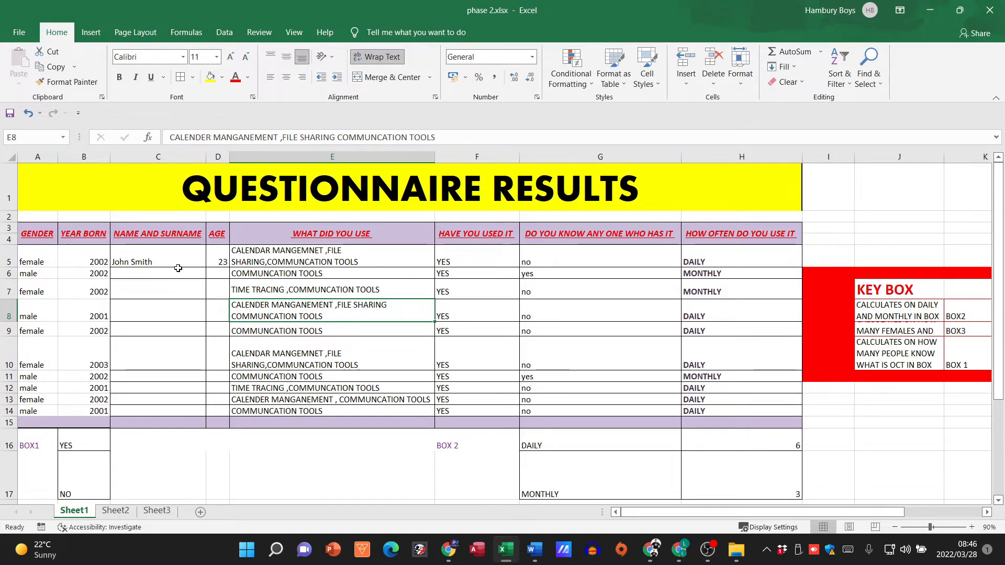
left_click(332, 205)
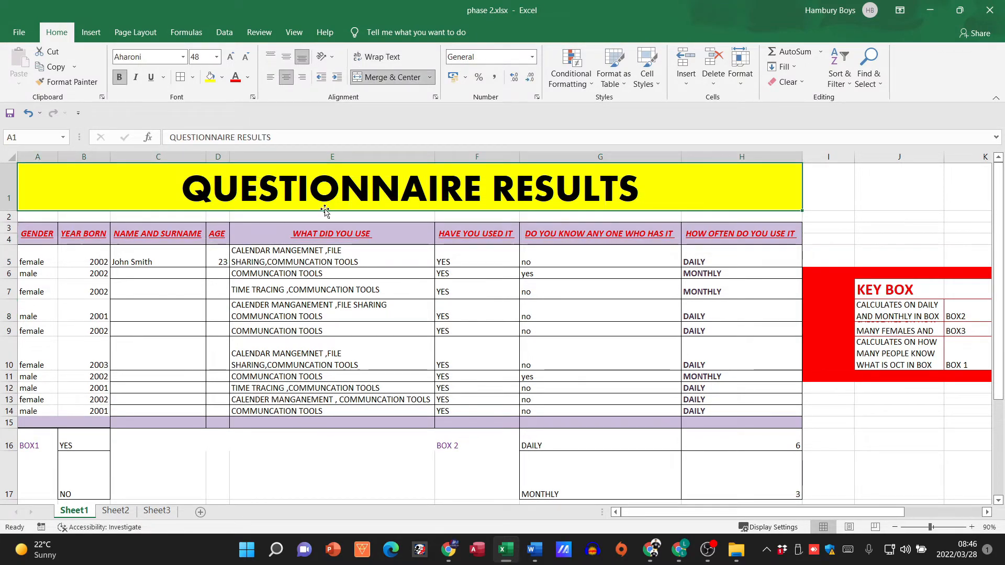
left_click(286, 241)
left_click(287, 273)
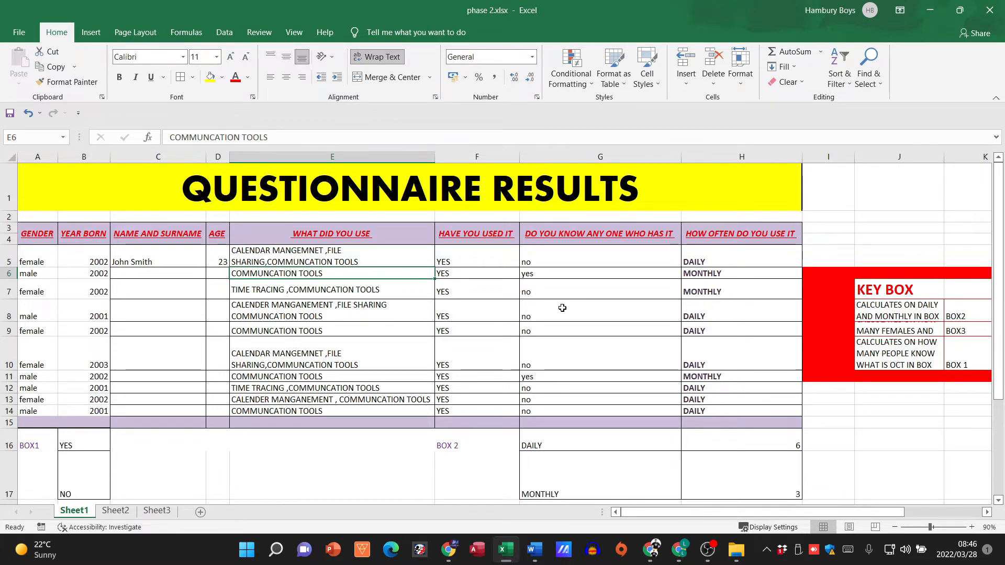
Step: Rename the Sheet1 worksheet as Results
right_click(78, 516)
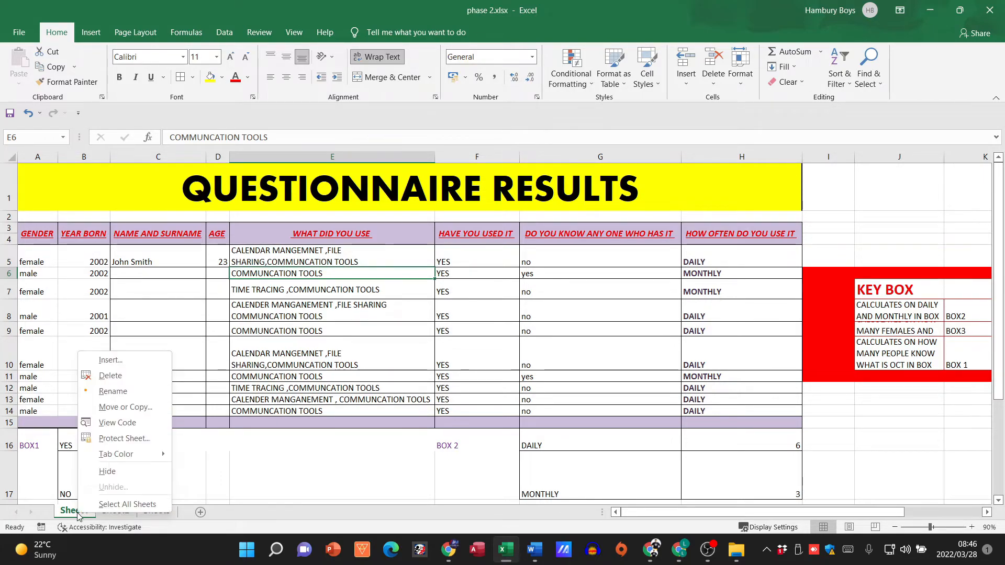
left_click(128, 397)
type("Results")
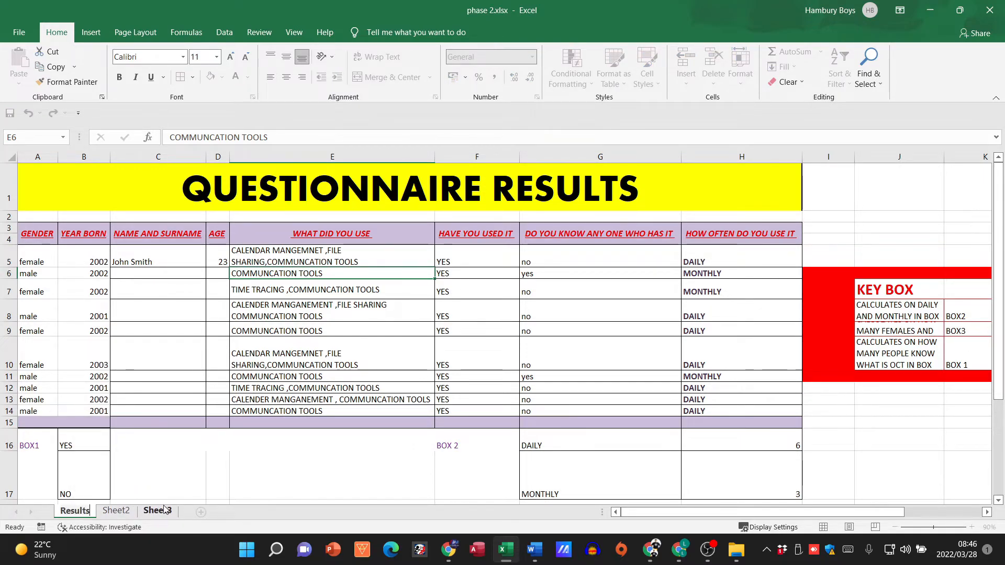
left_click(141, 458)
Step: Open Sheet2, dismiss the formula reference warning and rename the worksheet as Charts
left_click(115, 511)
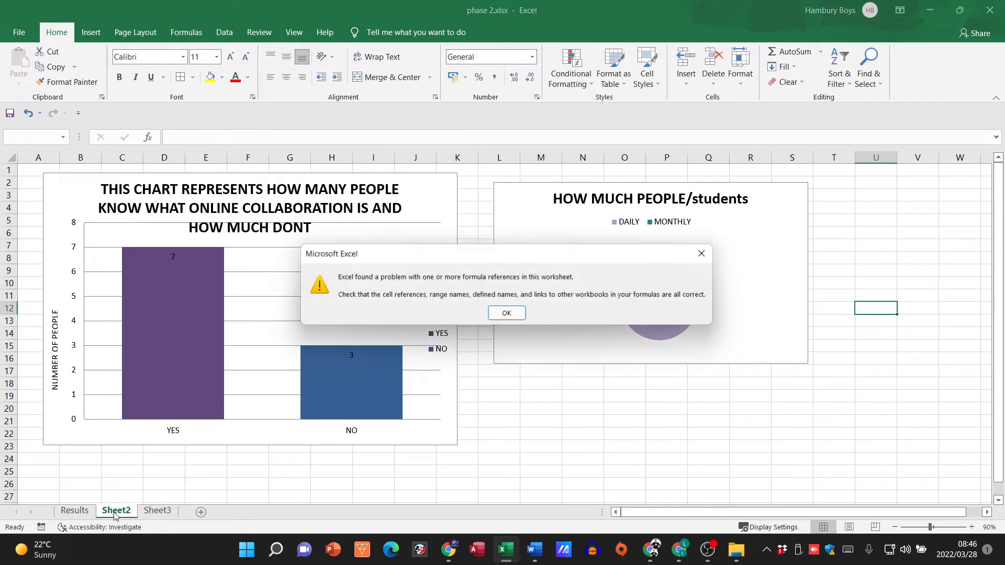
left_click(497, 313)
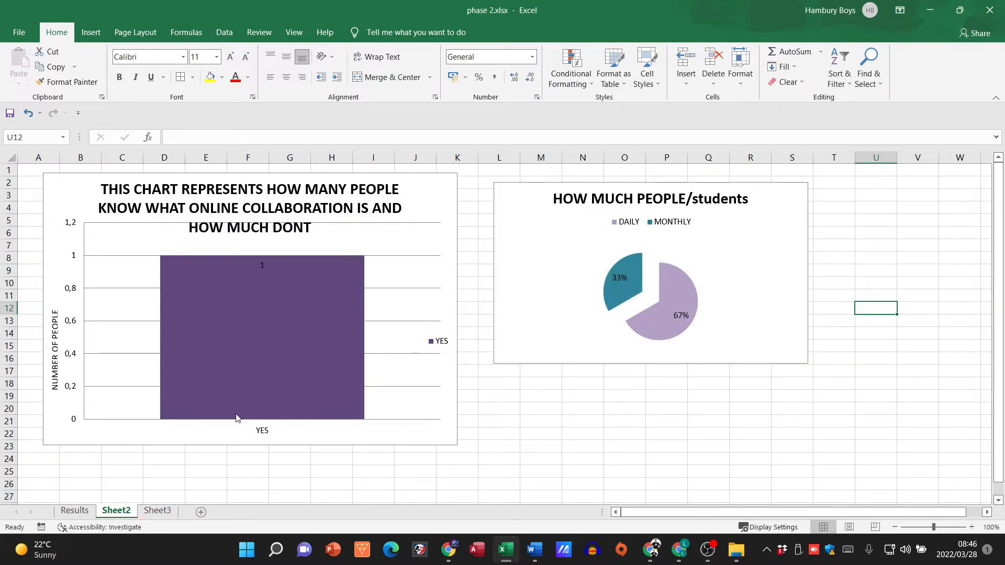
right_click(119, 512)
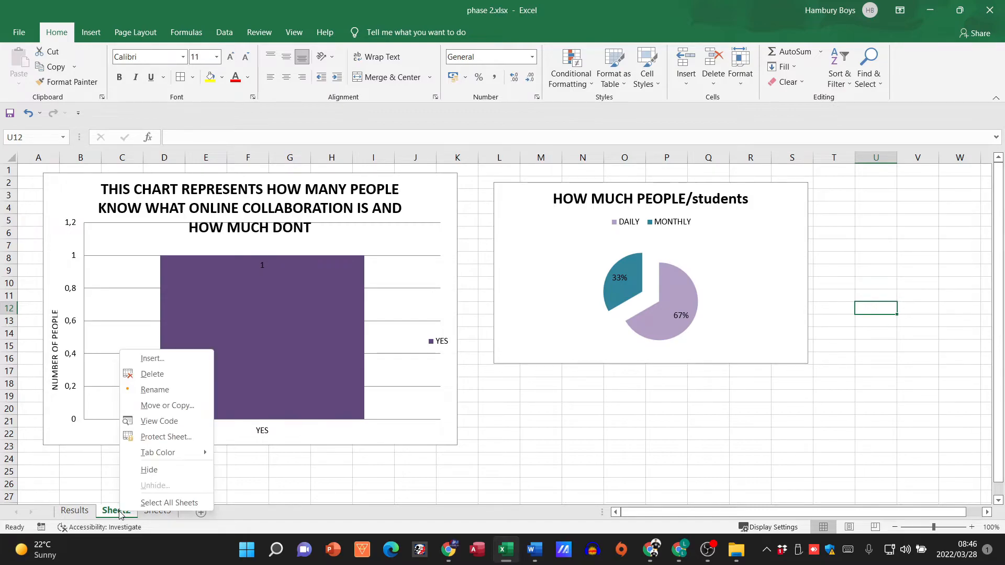
left_click(156, 390)
type("Charts")
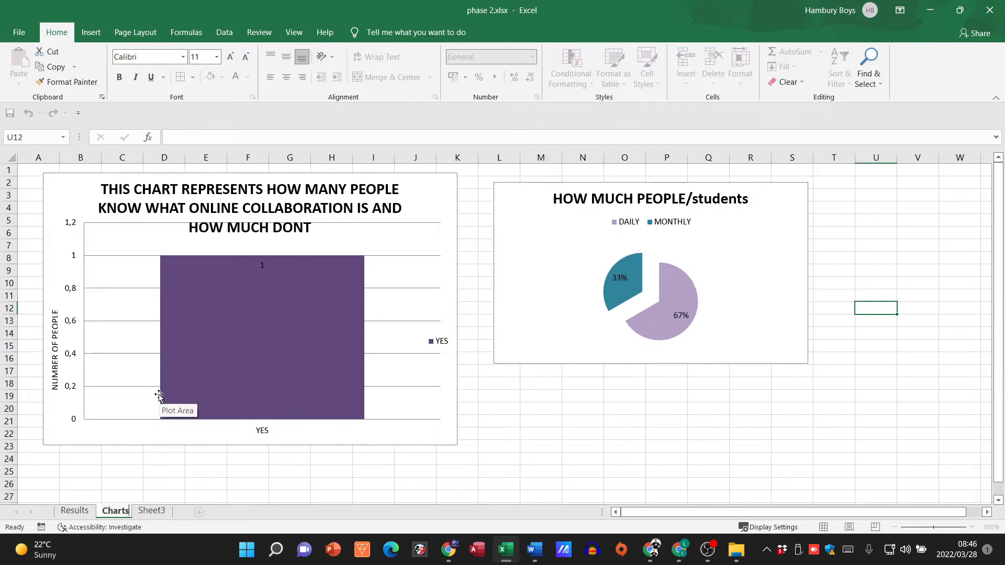
key("Return")
Step: On the Results sheet, centre the response data in A5:H14 horizontally and vertically and apply bold
left_click(74, 511)
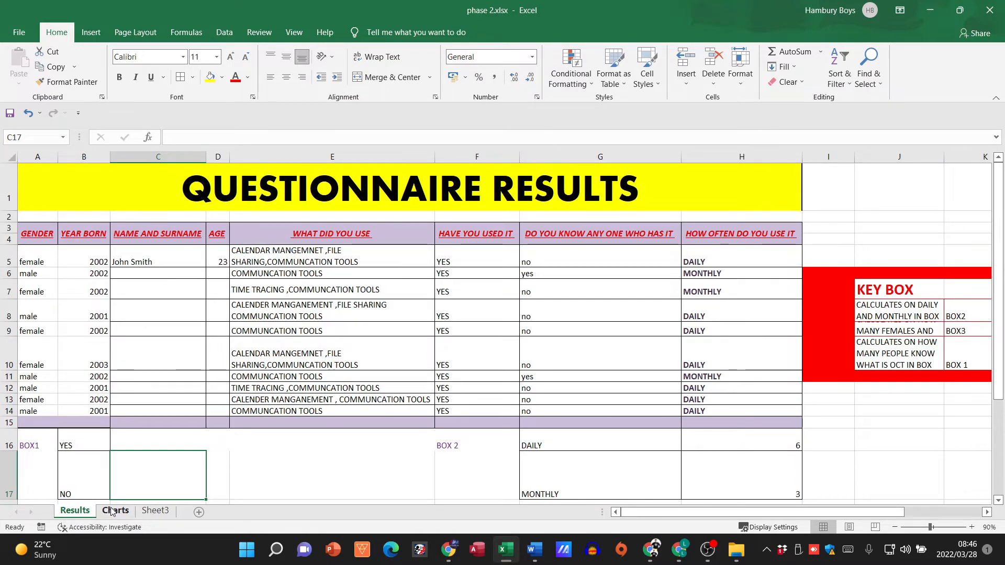
left_click(158, 354)
left_click(158, 311)
left_click_drag(396, 287, 442, 411)
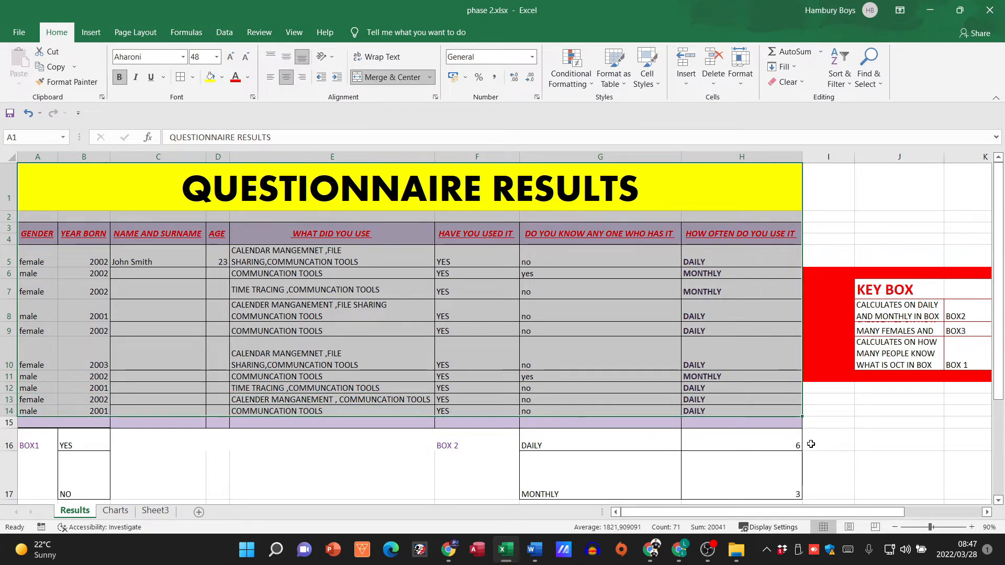
left_click(887, 427)
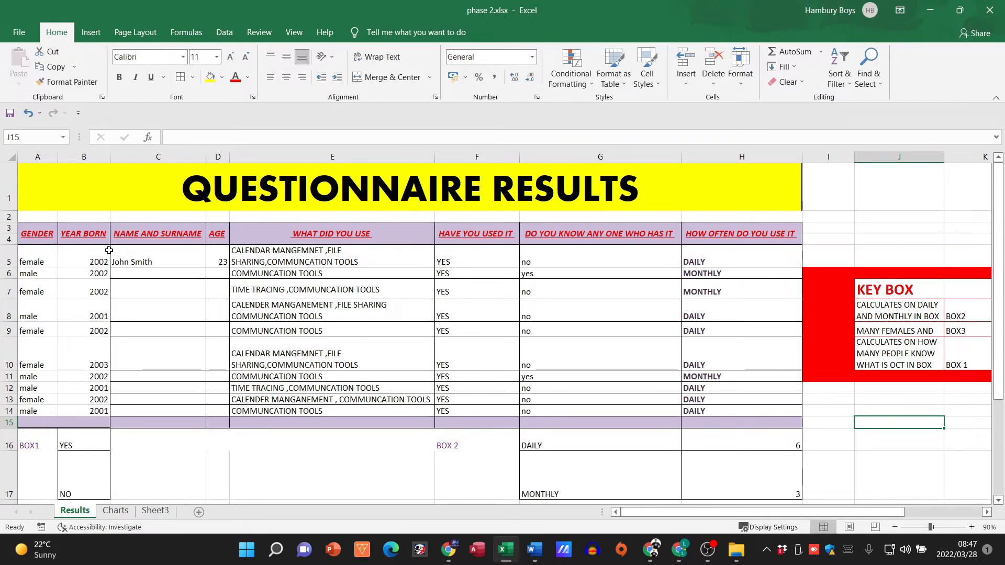
left_click_drag(35, 260, 714, 409)
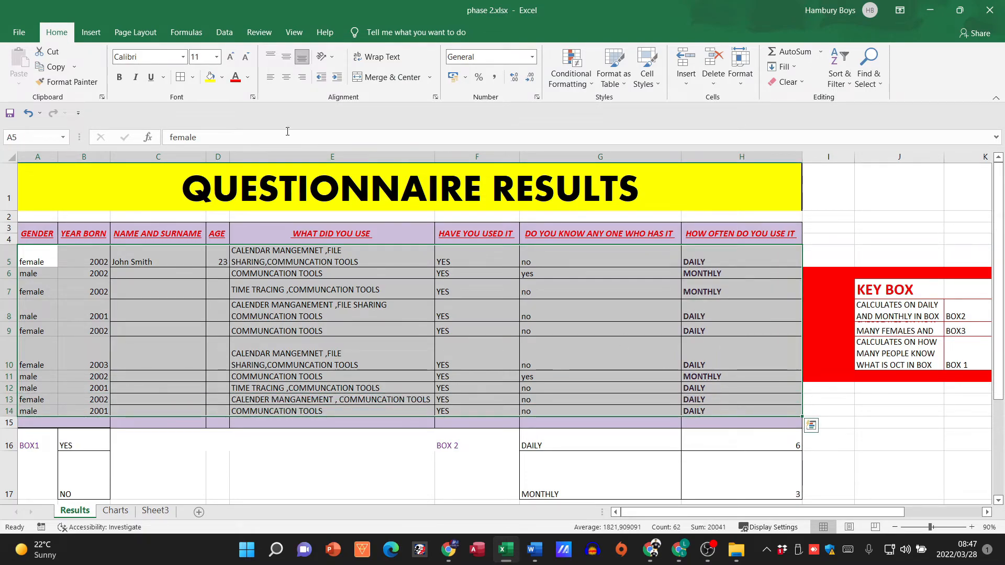
left_click(286, 77)
left_click(287, 57)
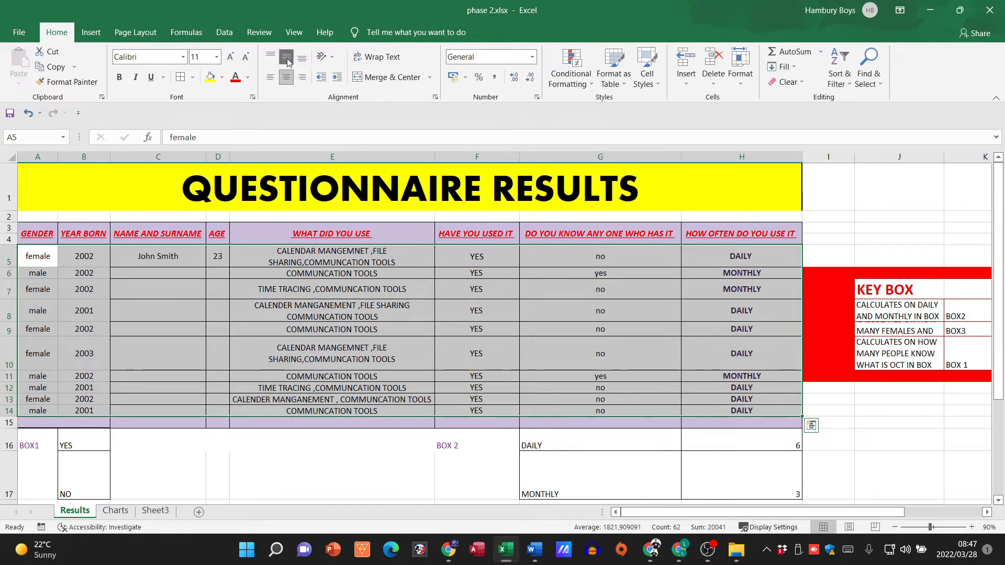
left_click(120, 78)
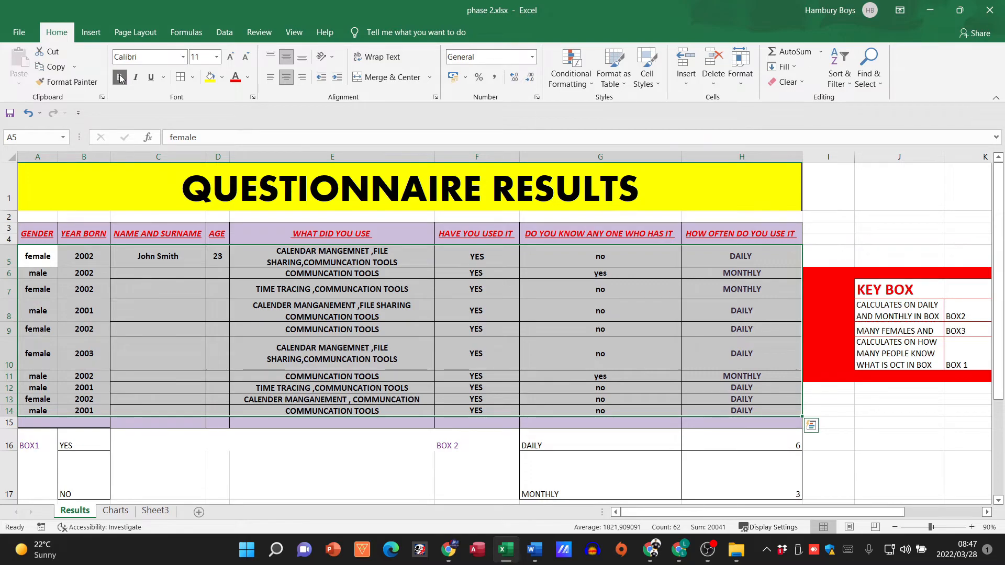
left_click(449, 341)
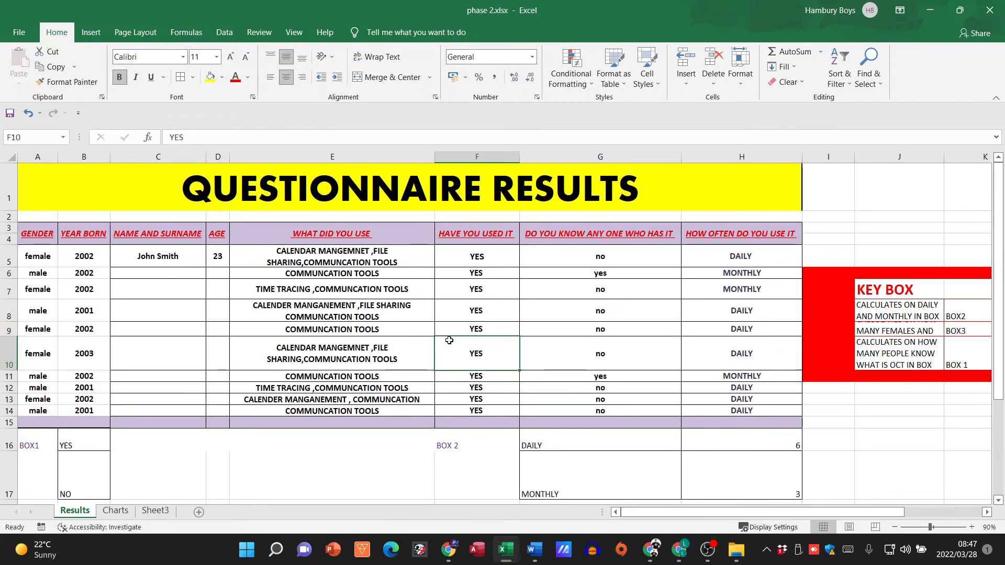
Step: Reduce the height of row 10 in the results table slightly
left_click_drag(121, 257, 15, 412)
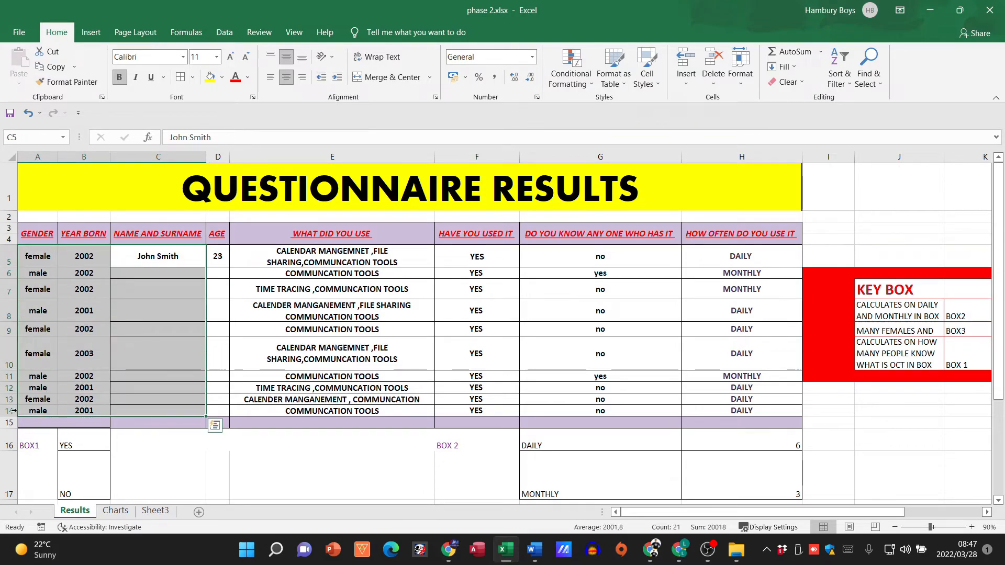
left_click(322, 309)
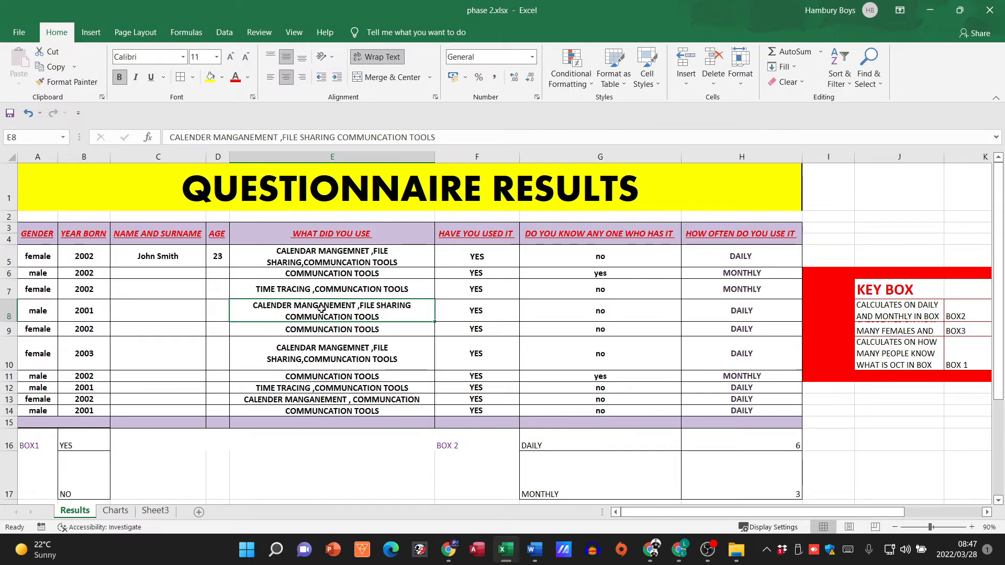
left_click_drag(6, 373, 8, 365)
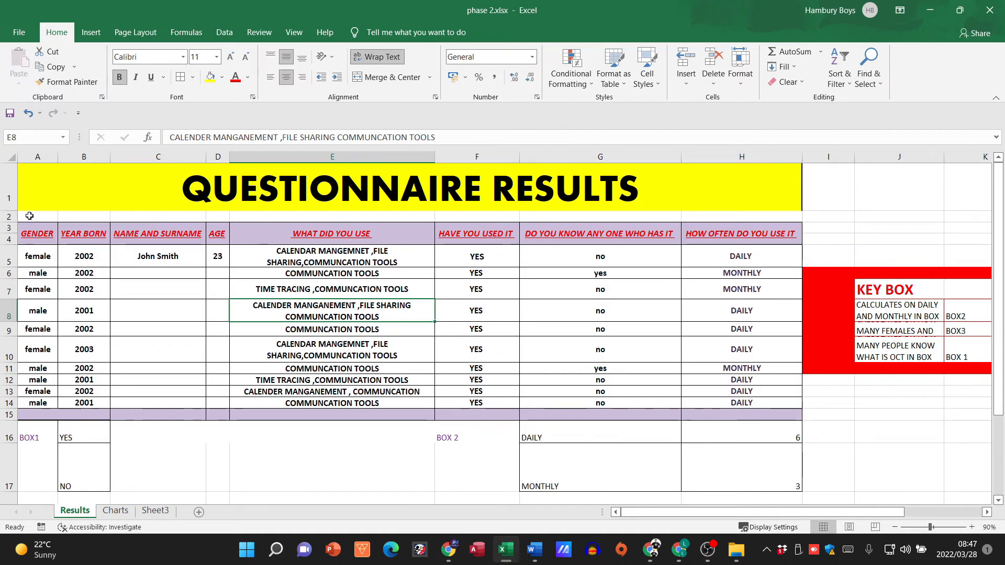
Step: Select the QUESTIONNAIRE RESULTS title together with the table below it, A1:H15
left_click(581, 189)
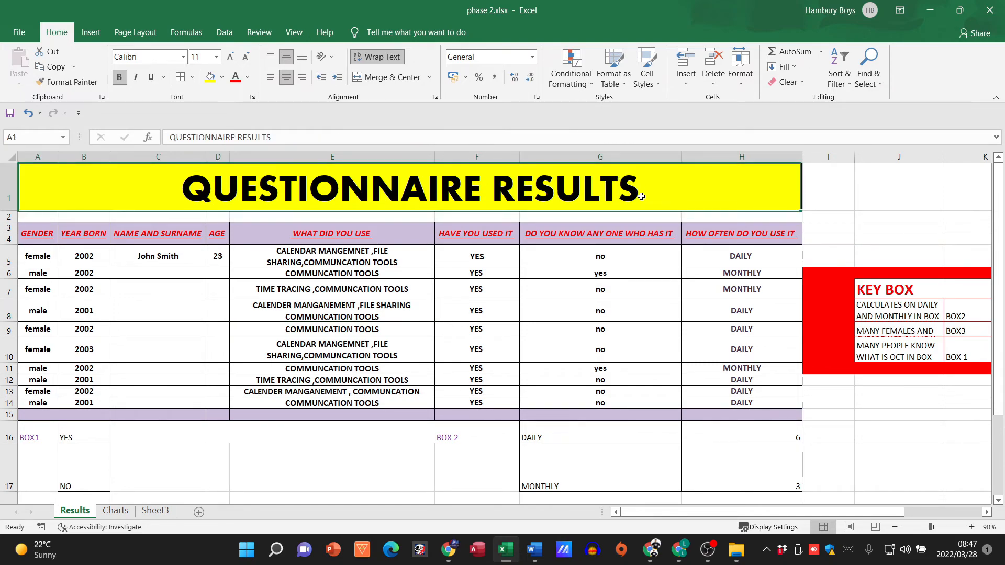
left_click(864, 218)
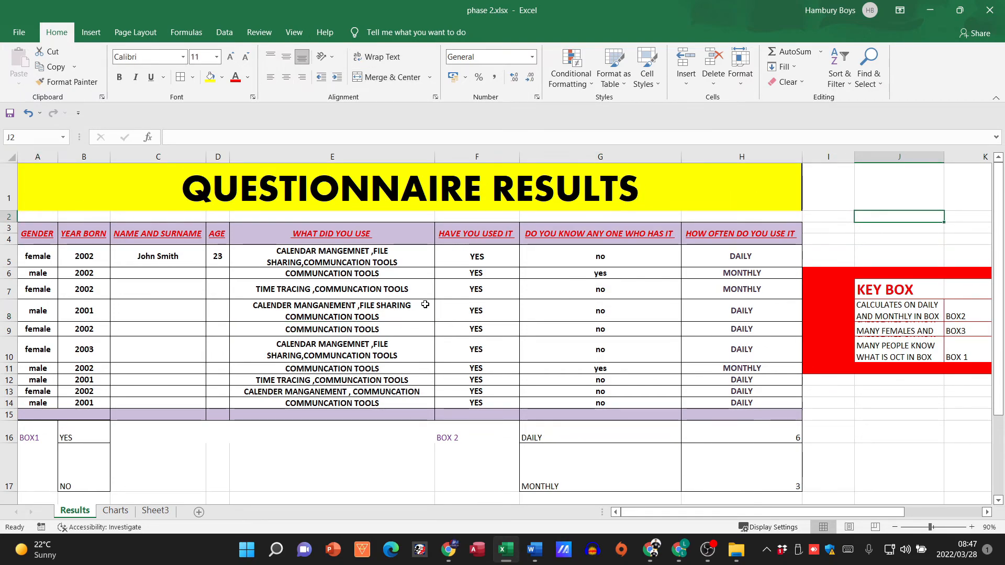
left_click_drag(255, 173, 250, 411)
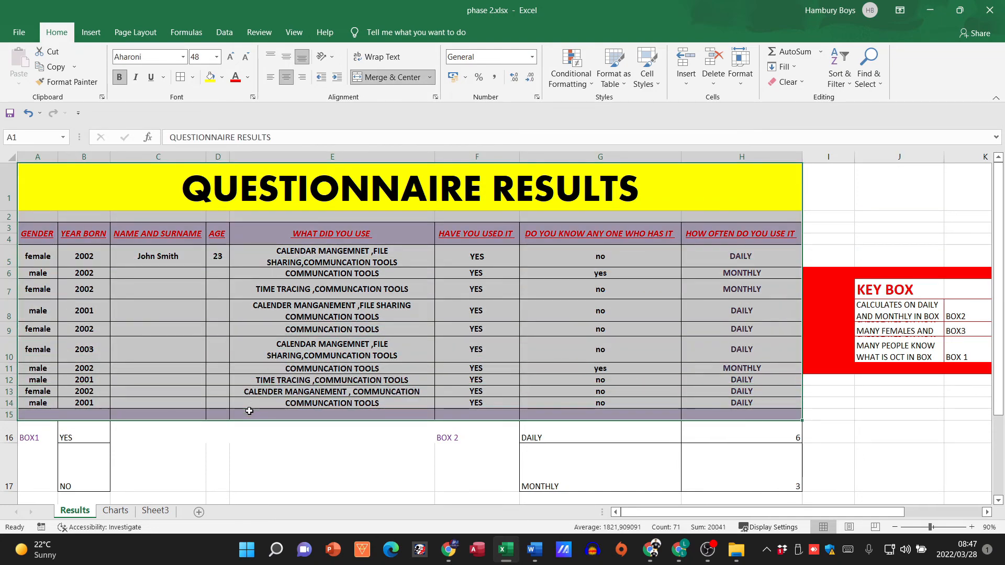